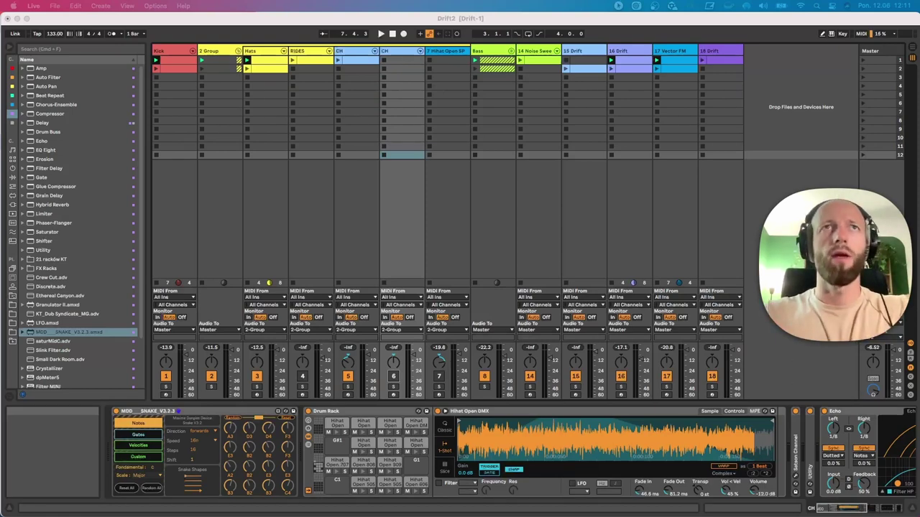
Play the set and review the group structure by folding and unfolding the 2 Group track
click(740, 165)
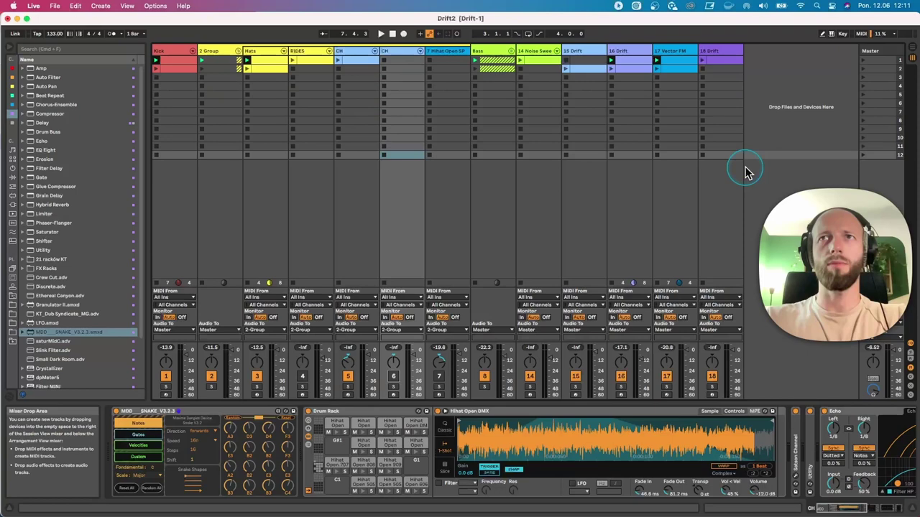
key(space)
click(238, 51)
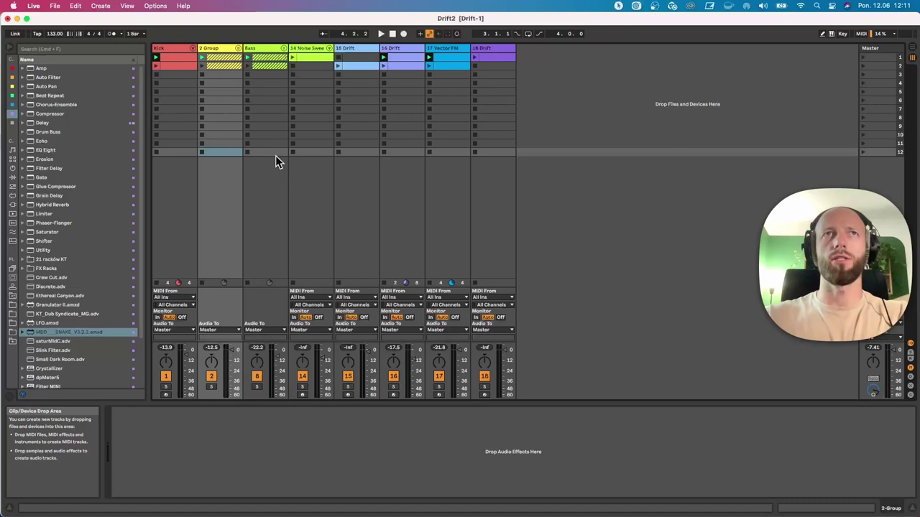
click(238, 48)
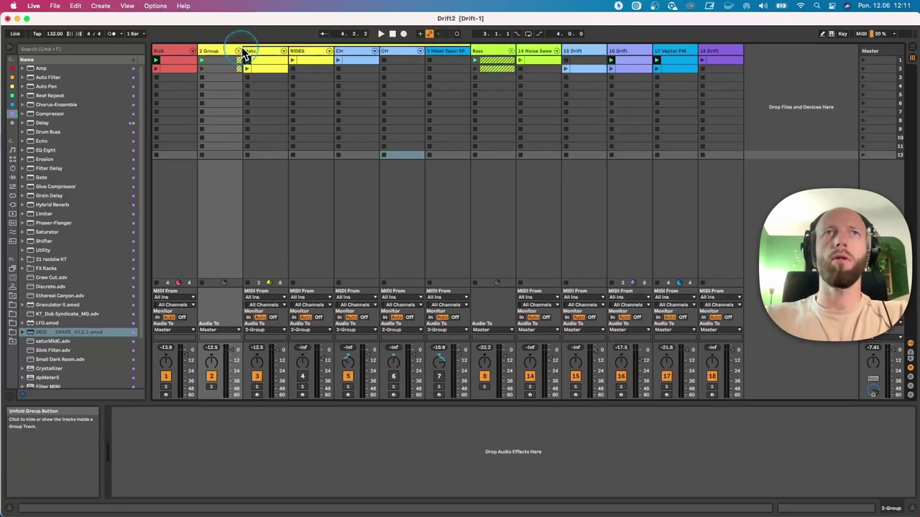
Launch the RIDES clip and adjust the track's EQ Eight low-cut filter to 1.24 kHz with a Q of 0.97
click(302, 54)
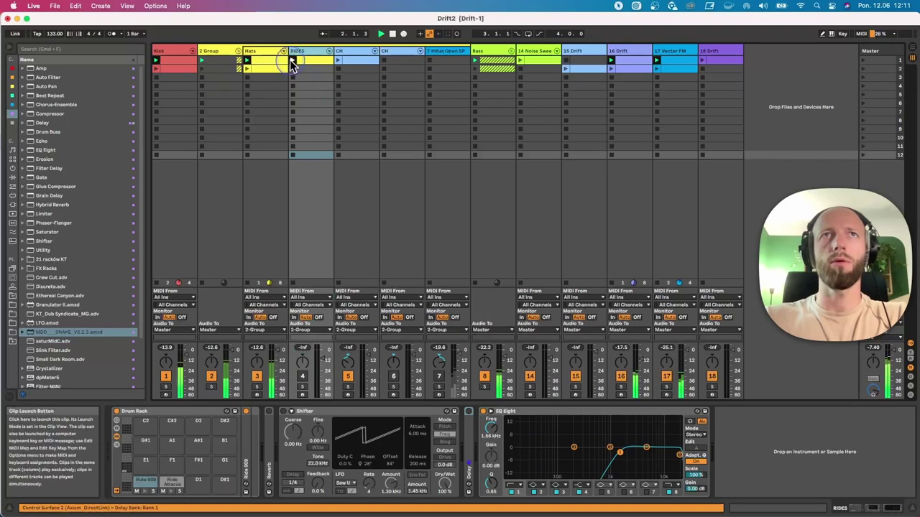
click(303, 377)
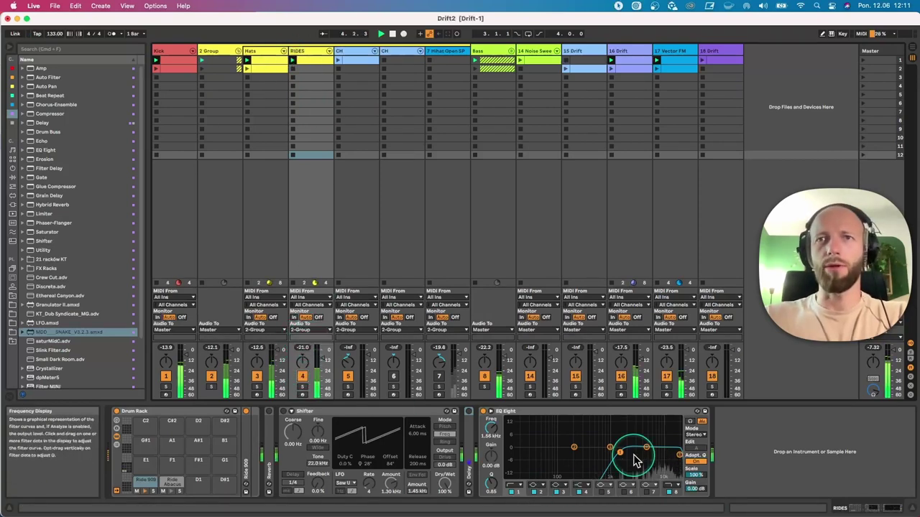
drag(618, 452, 611, 451)
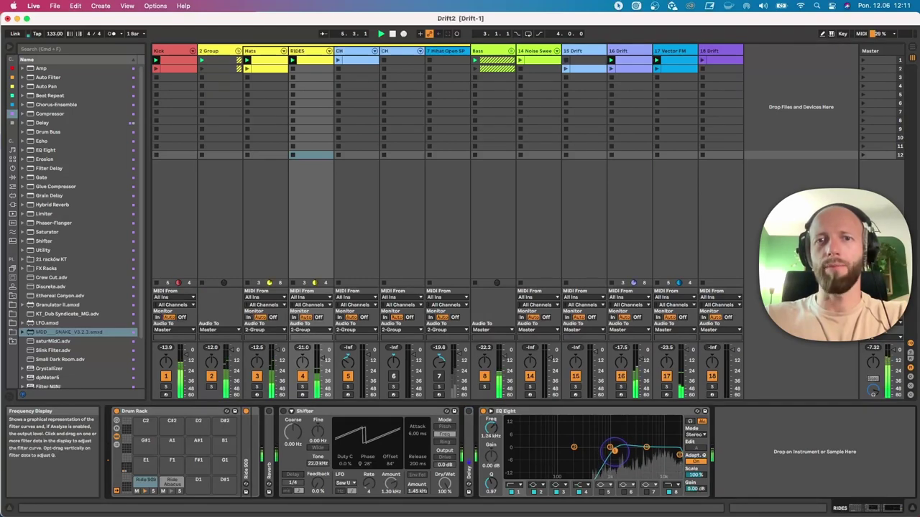
Switch on the Reverb device on the RIDES track and collapse it again
double_click(267, 430)
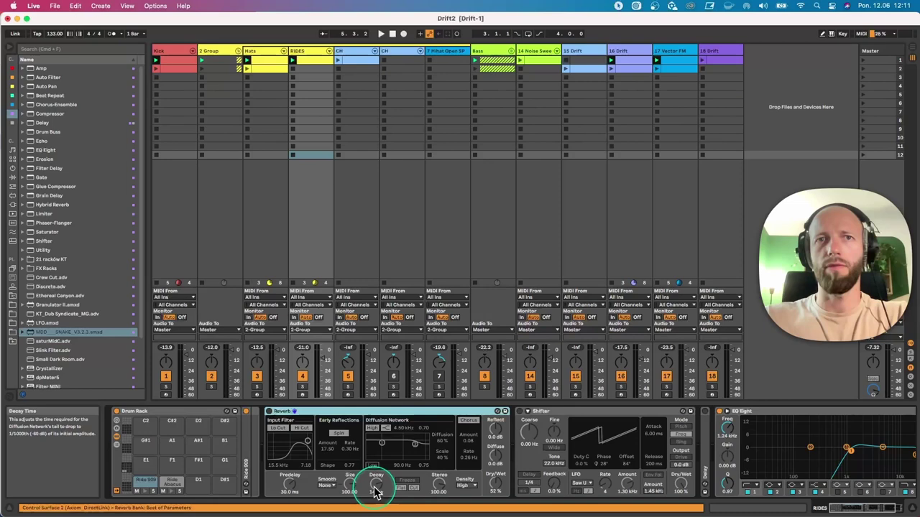
click(268, 412)
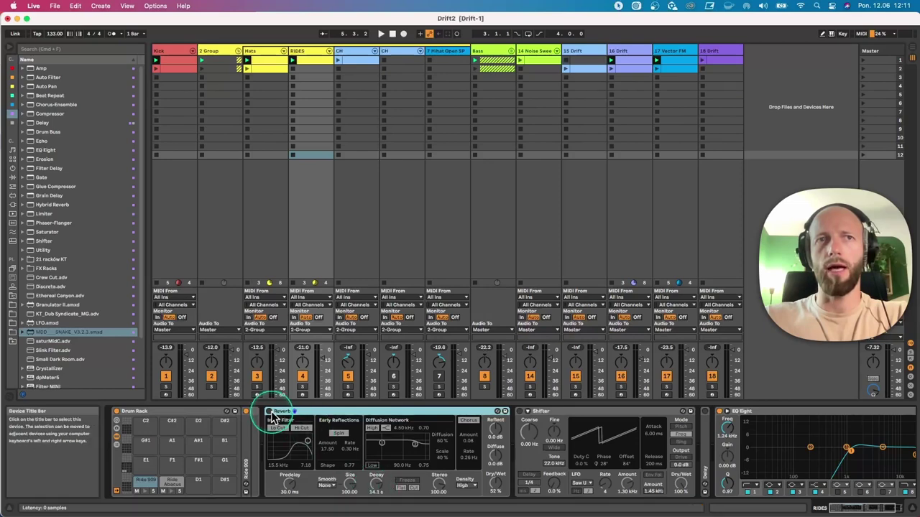
double_click(328, 411)
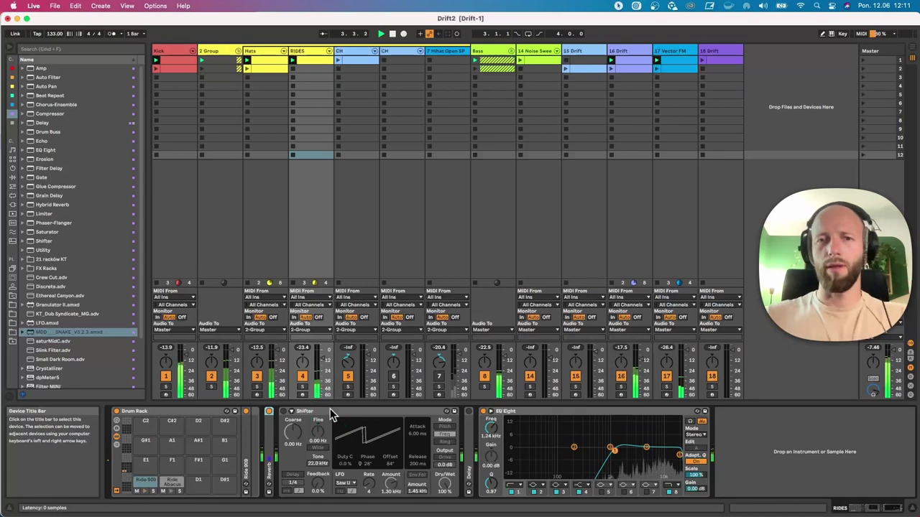
Insert a Compressor after the Reverb on the RIDES track and set its sidechain source to Kick, Post FX
click(171, 293)
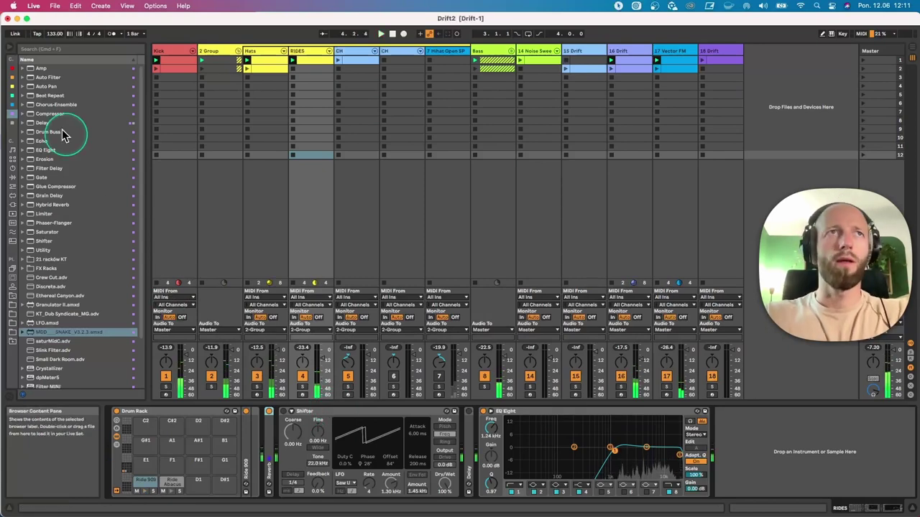
click(43, 114)
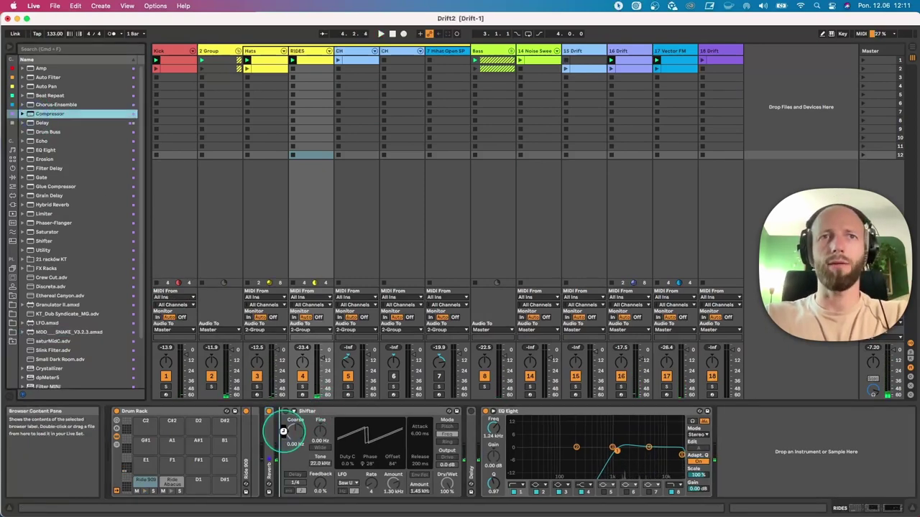
drag(283, 431, 288, 423)
click(290, 412)
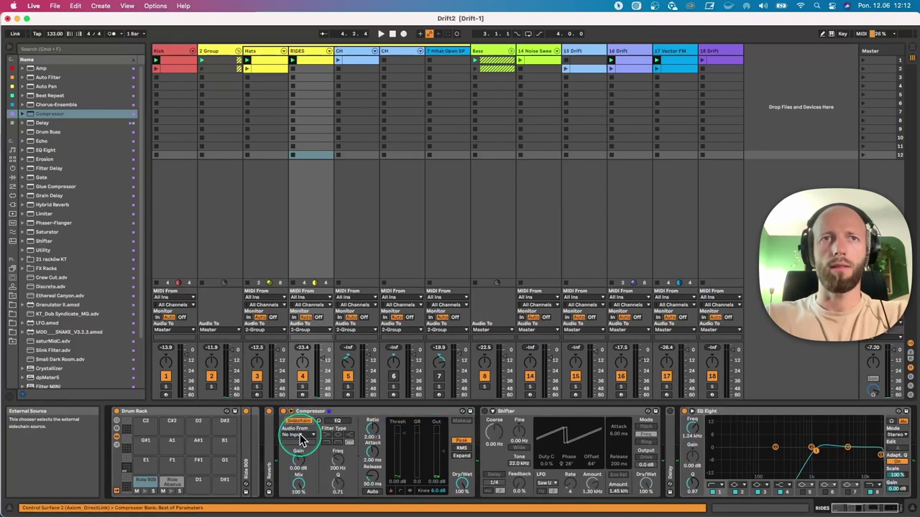
click(301, 436)
click(292, 263)
click(421, 431)
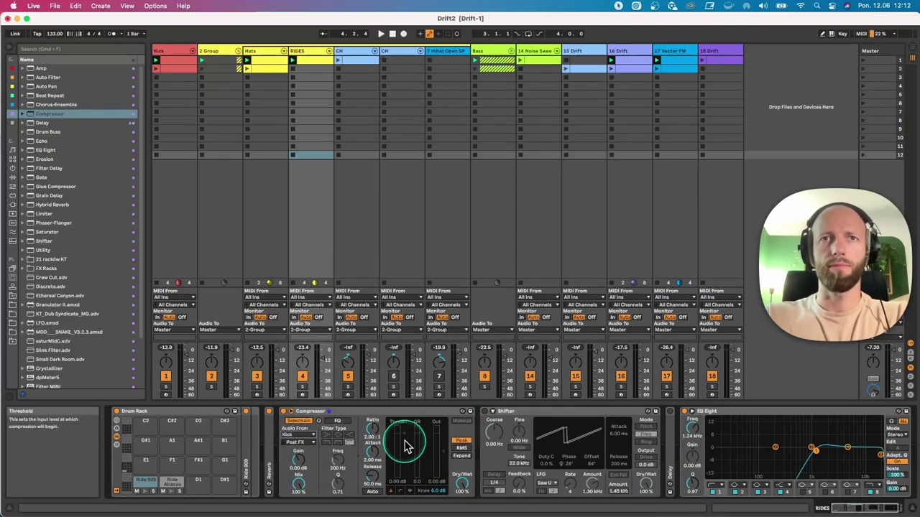
Set the Compressor's threshold to -24.7 dB, ratio 2.98:1, attack 0.01 ms, release 109 ms and knee 0 dB, and move it directly before EQ Eight
drag(372, 450, 374, 403)
drag(405, 467, 400, 464)
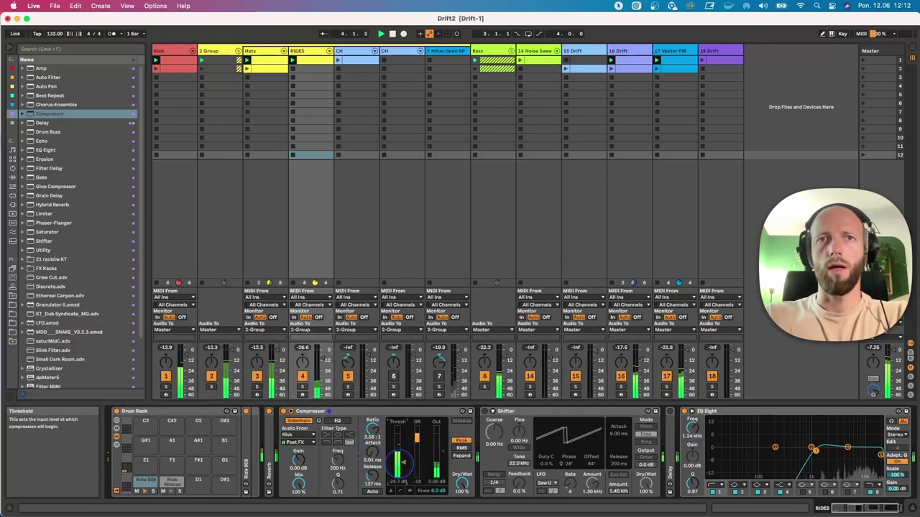
drag(372, 431, 368, 440)
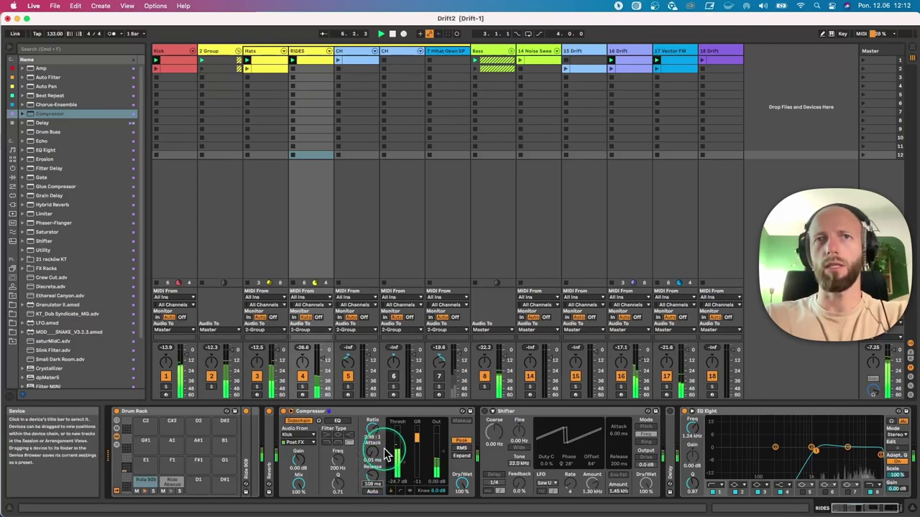
drag(435, 492, 436, 512)
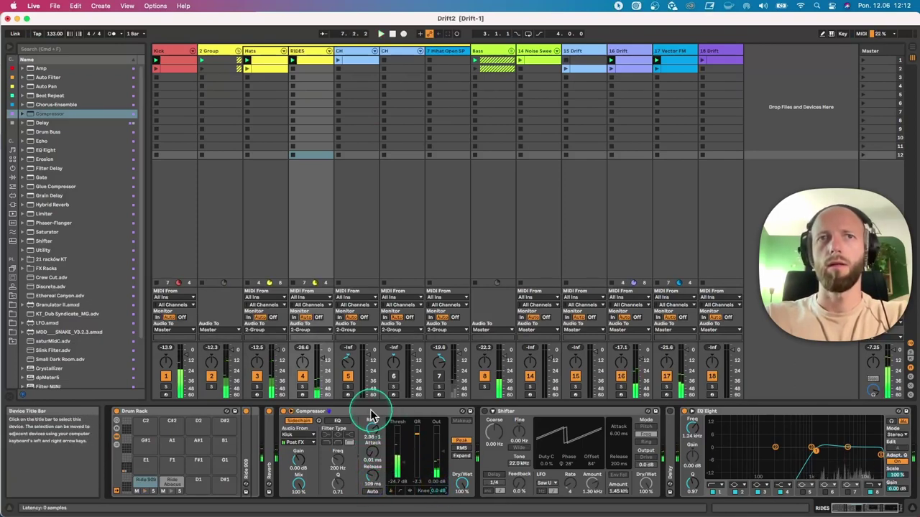
shift+click(703, 416)
drag(680, 415, 678, 415)
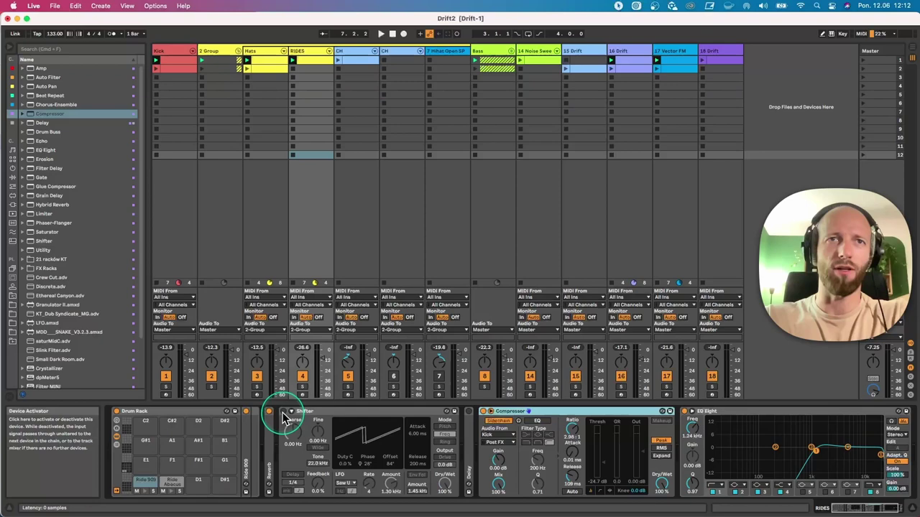
Enable the Shifter, compare the sound with it bypassed, and set its LFO amount to 595 Hz
click(444, 436)
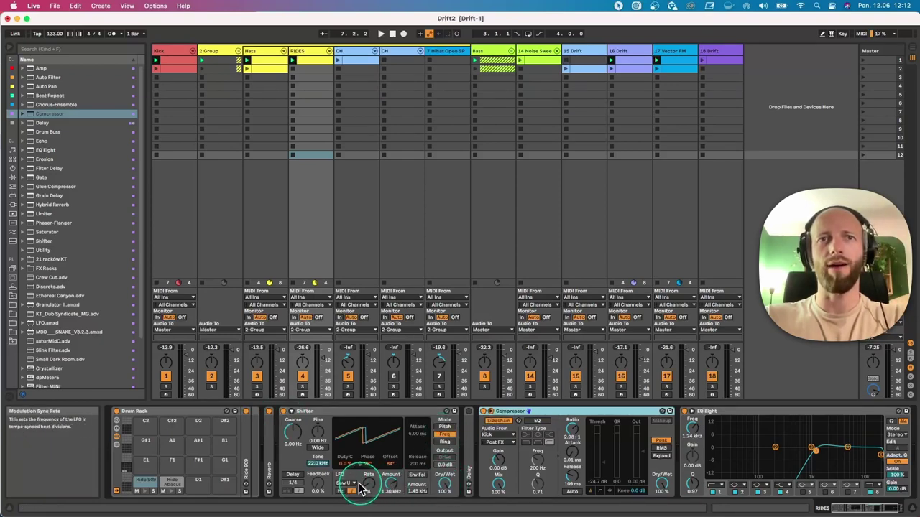
drag(390, 483, 388, 502)
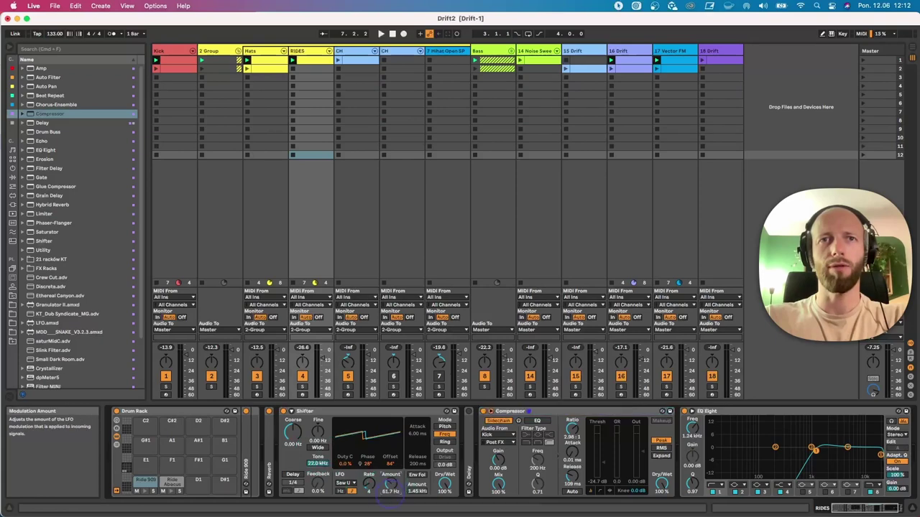
key(space)
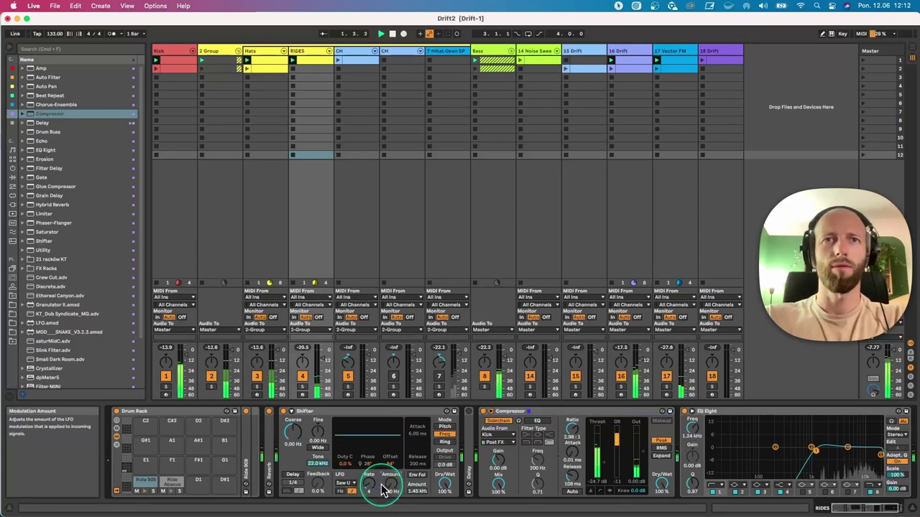
click(285, 413)
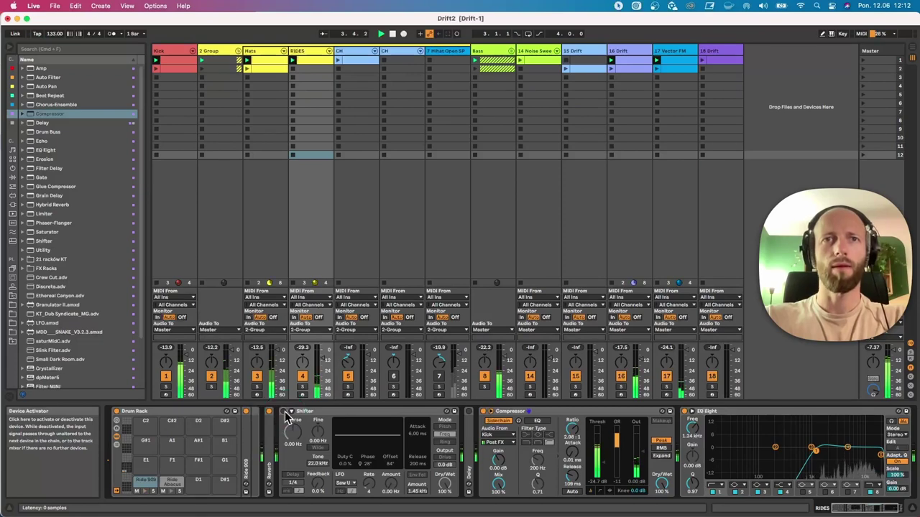
click(284, 413)
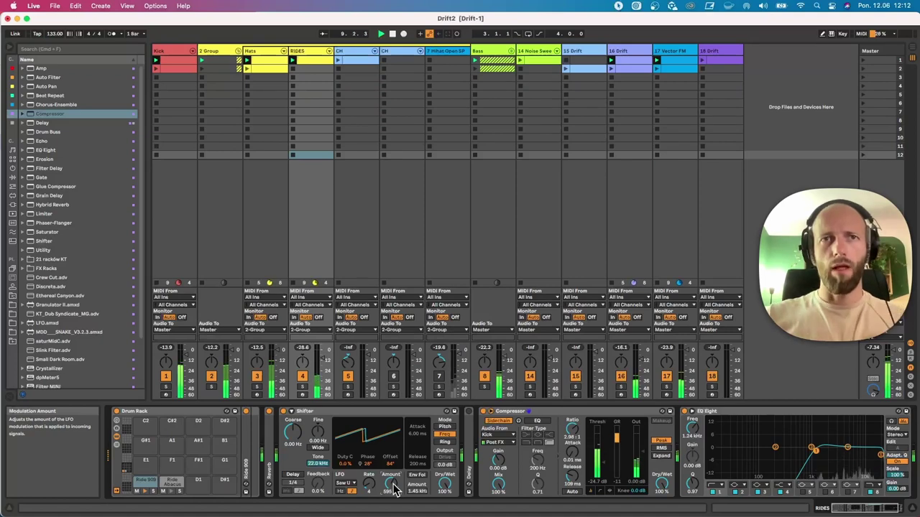
Try the Triangle and Triangle 8 waveforms for the Shifter's LFO, and return it to Saw Up
click(346, 486)
click(352, 424)
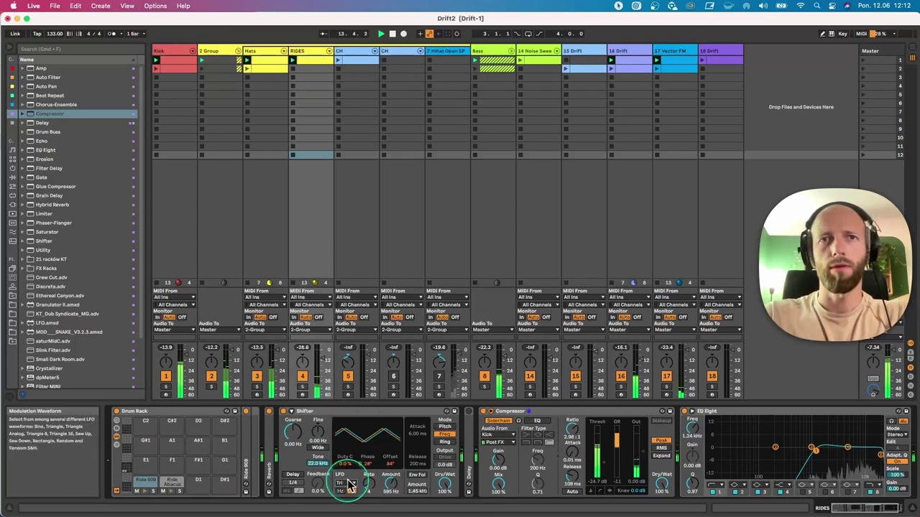
click(350, 486)
click(345, 447)
click(353, 483)
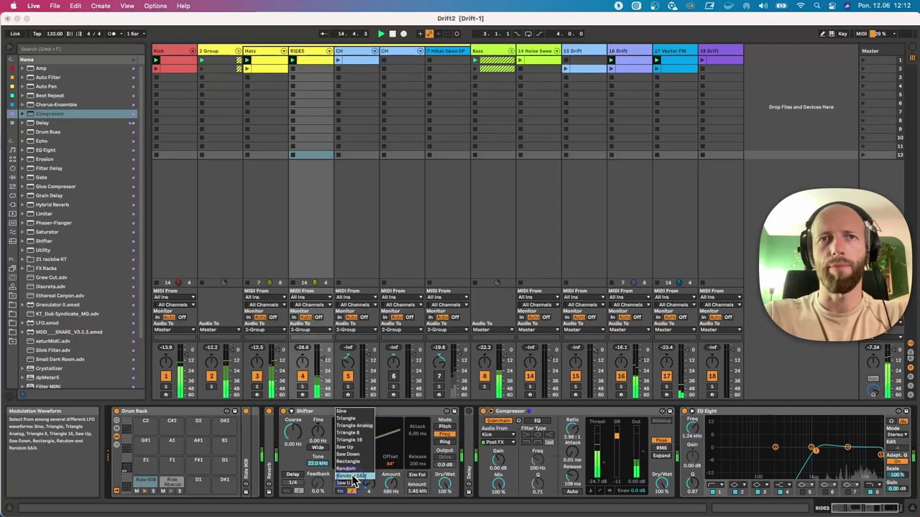
click(348, 433)
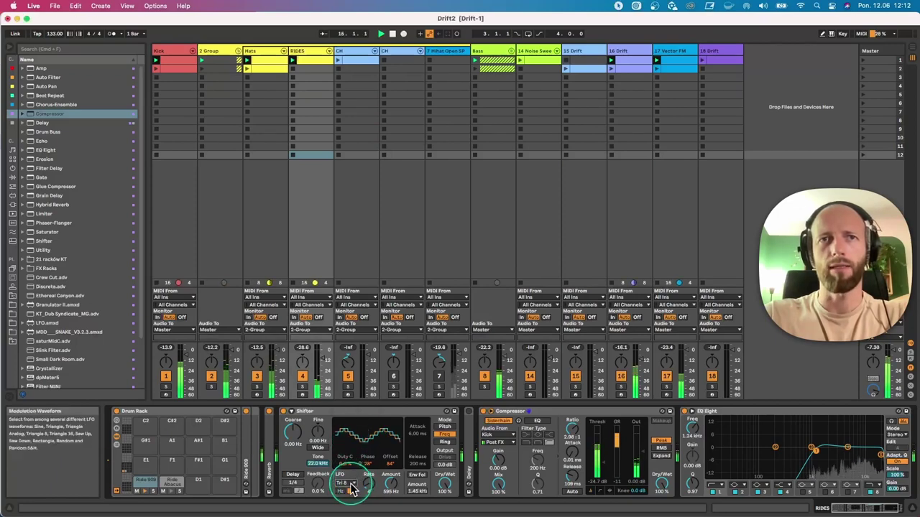
click(350, 487)
click(345, 447)
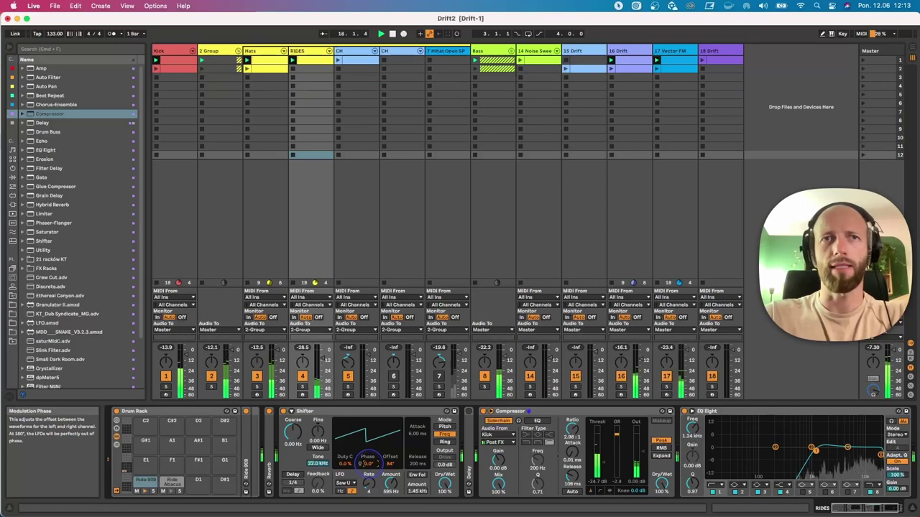
Solo the Kick and 2 Group tracks and set the Shifter's LFO phase to 68°
click(210, 387)
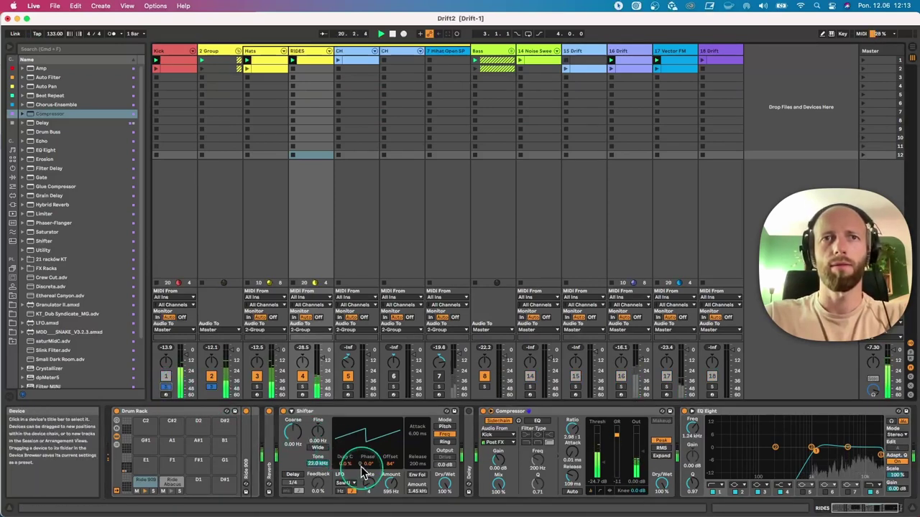
drag(367, 466, 365, 460)
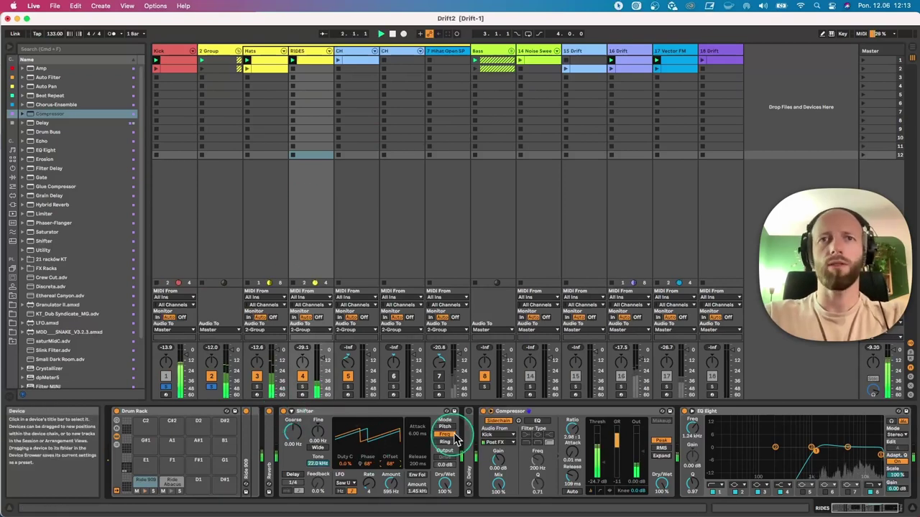
Collapse the Shifter and expand the Delay device on the RIDES track
double_click(400, 411)
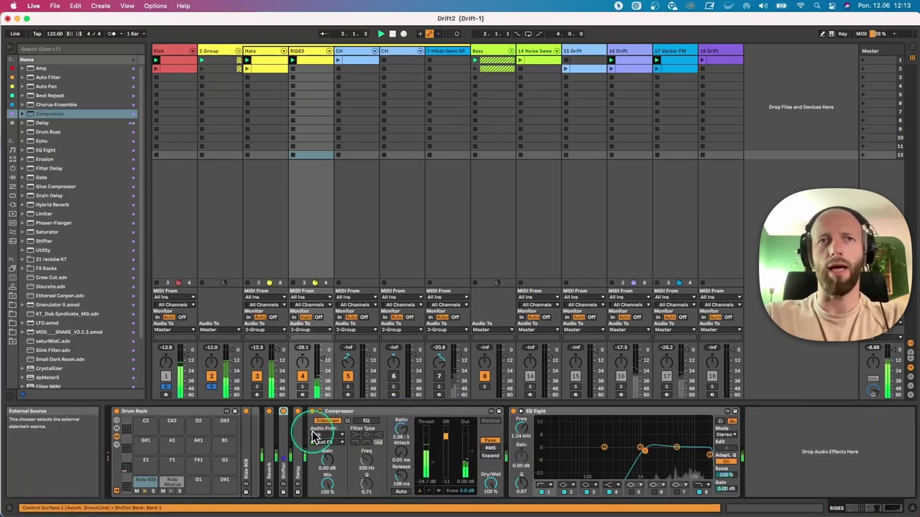
double_click(298, 431)
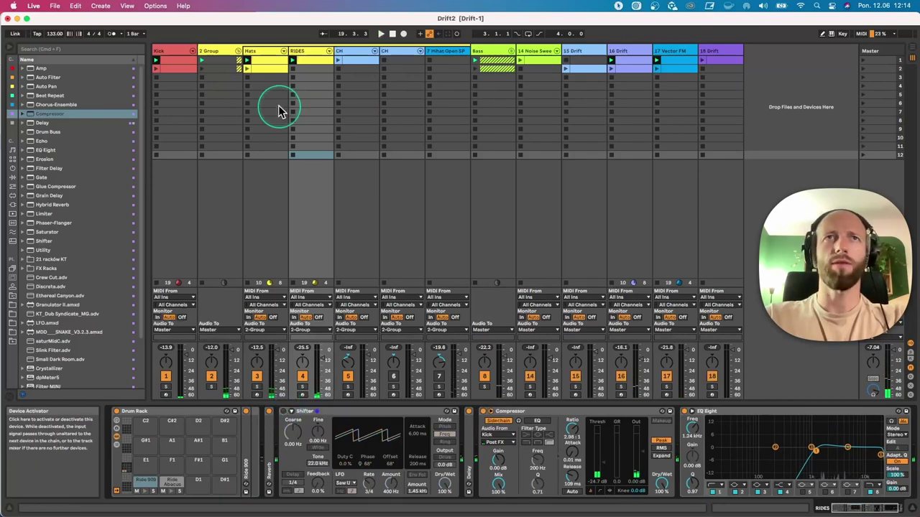
Launch the clip on the first CH track and solo that track
click(349, 63)
click(338, 66)
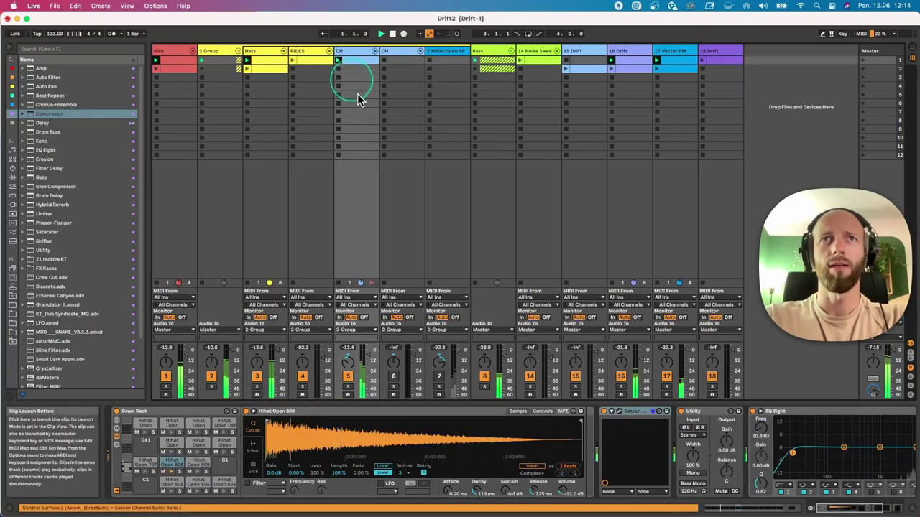
click(347, 388)
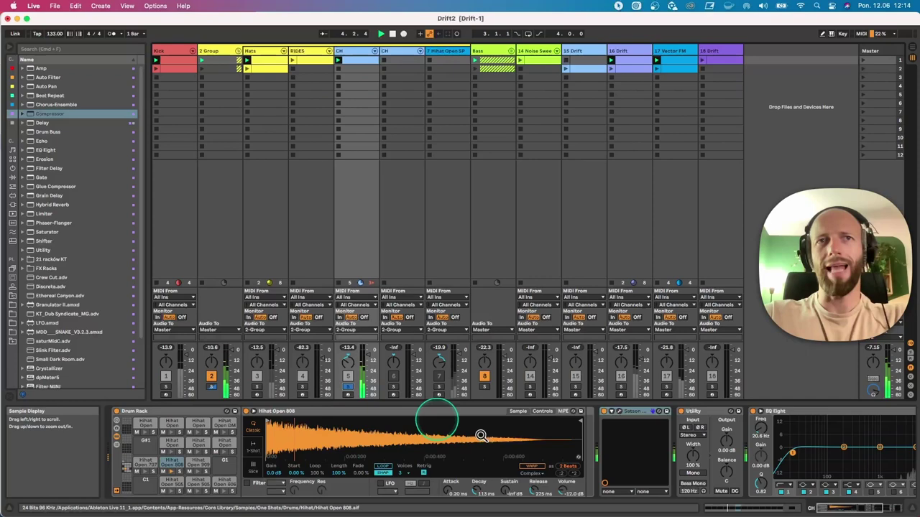
Set the Hihat Open 808 envelope decay to about 156 ms and attack to 12.7 ms, and show the attack's automation envelope in the clip
drag(480, 488, 477, 487)
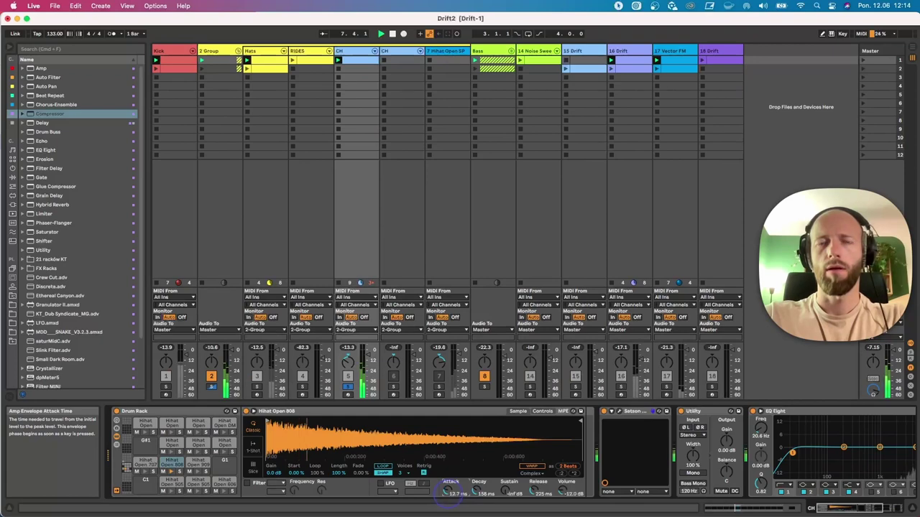
right_click(448, 492)
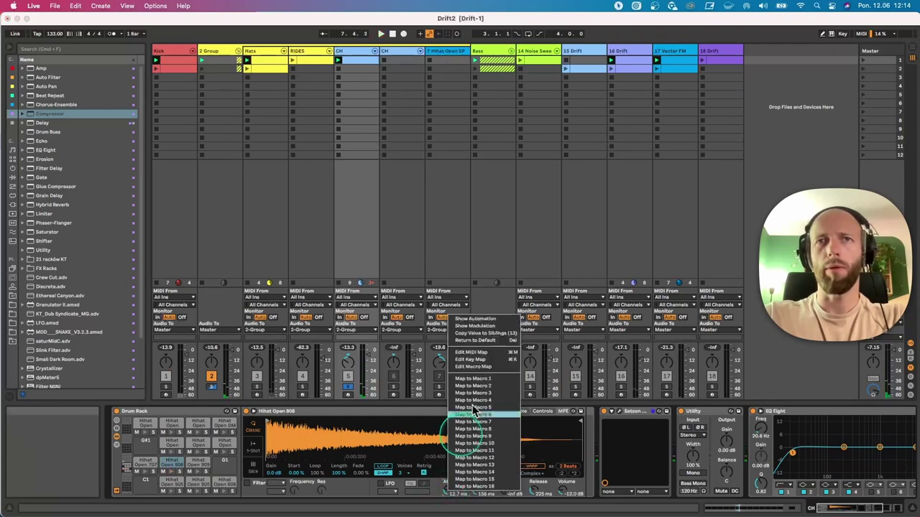
click(488, 322)
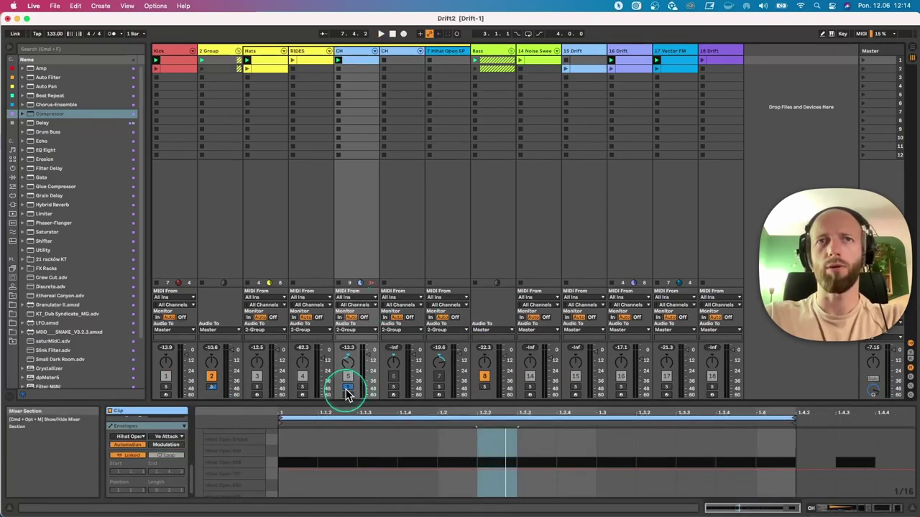
Unsolo the first CH track, insert an LFO after its Drum Rack and map it to the Hihat Open 808 decay
click(347, 388)
click(350, 53)
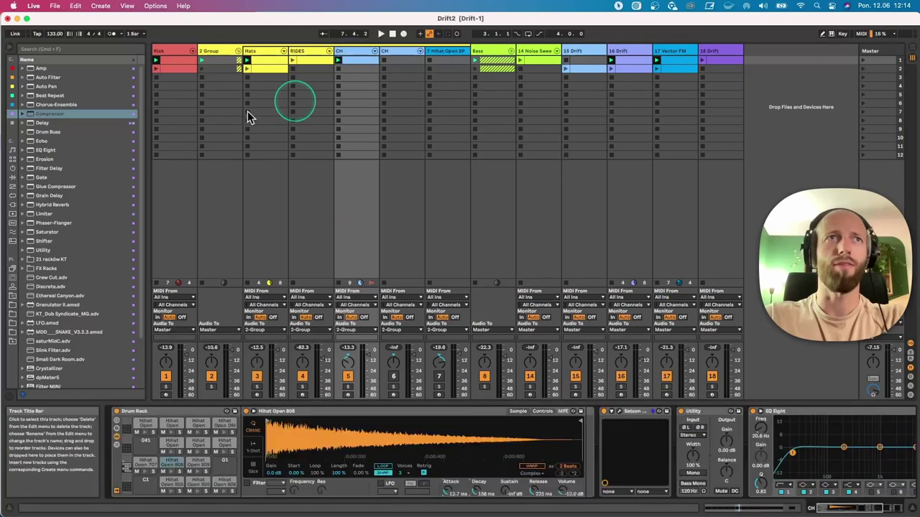
scroll(72, 277, down, 3)
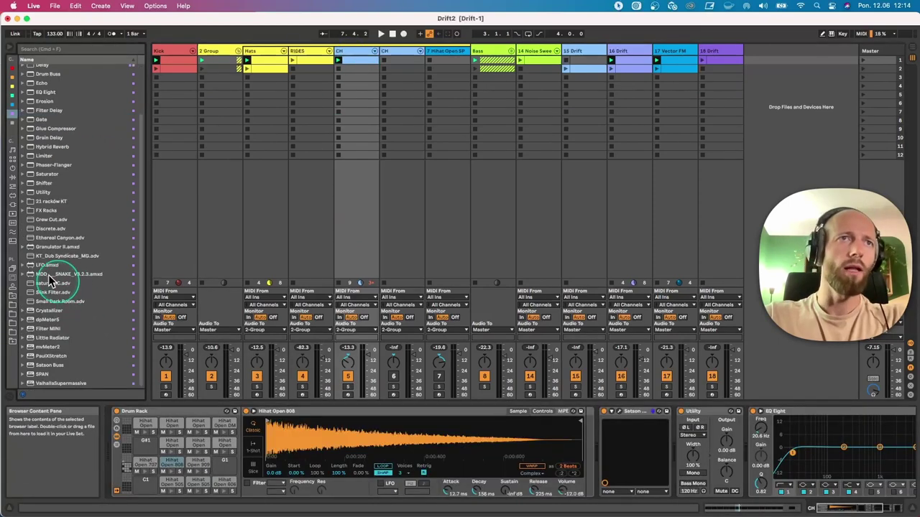
mouse_move(41, 265)
mouse_down()
mouse_move(596, 449)
mouse_move(588, 460)
mouse_move(595, 447)
mouse_up()
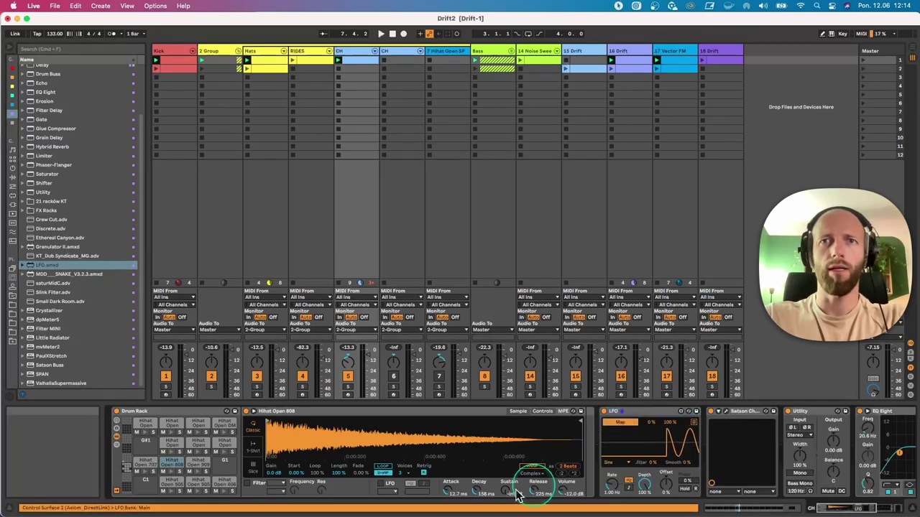
click(479, 493)
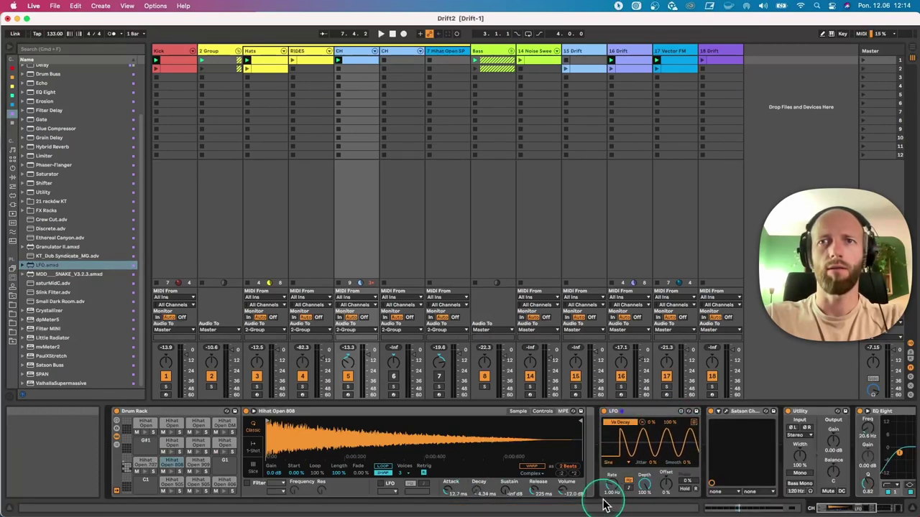
Start playback and set the decay LFO to a triangle wave at 0.13 Hz with a 34% to 57% mapping range
drag(612, 484, 612, 501)
key(space)
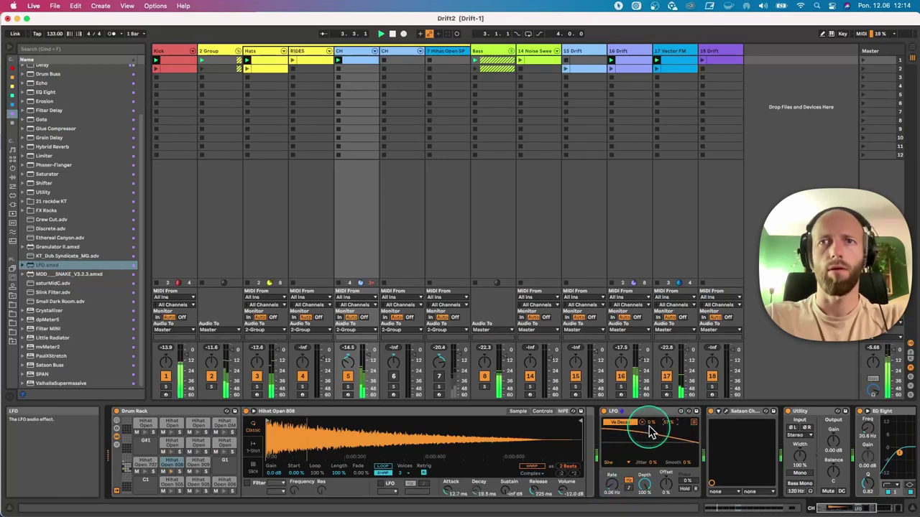
drag(651, 423, 651, 418)
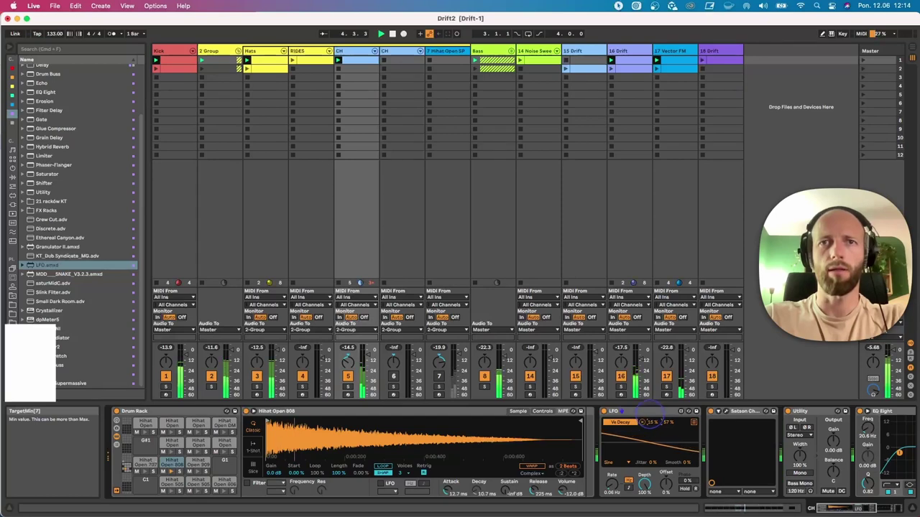
click(508, 493)
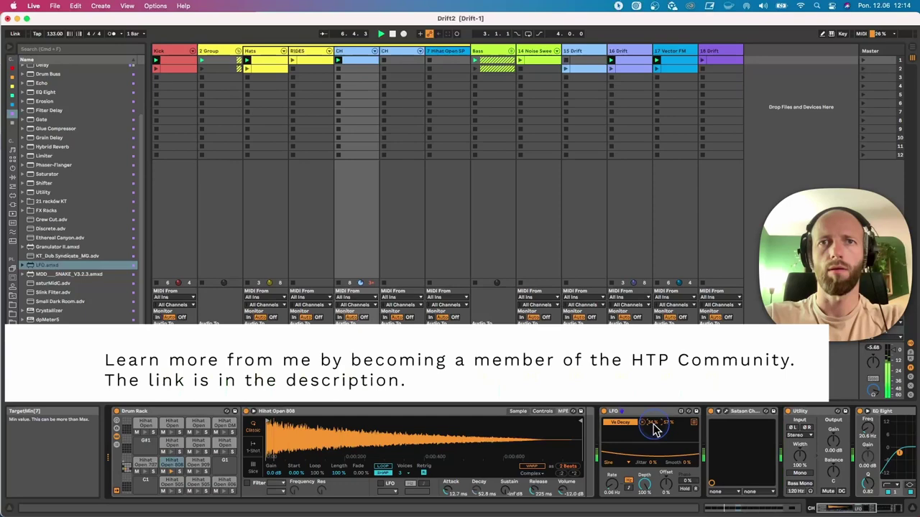
click(618, 492)
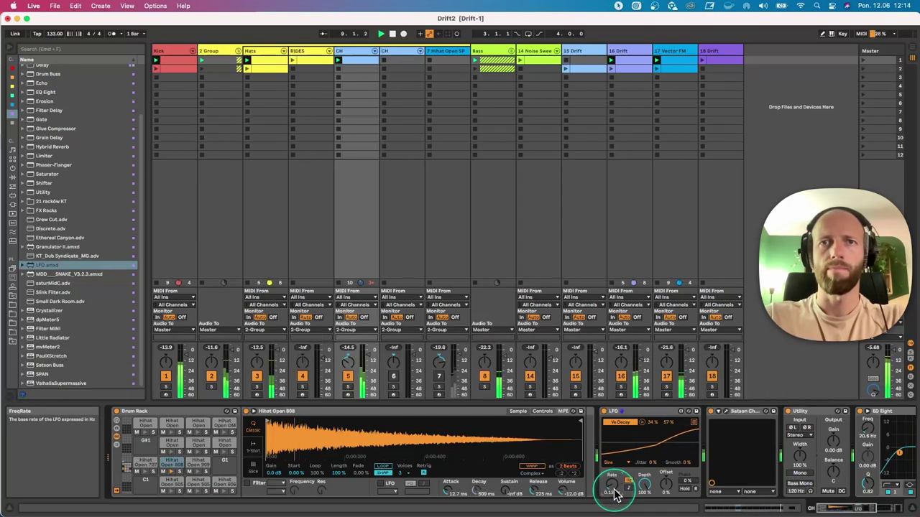
click(607, 466)
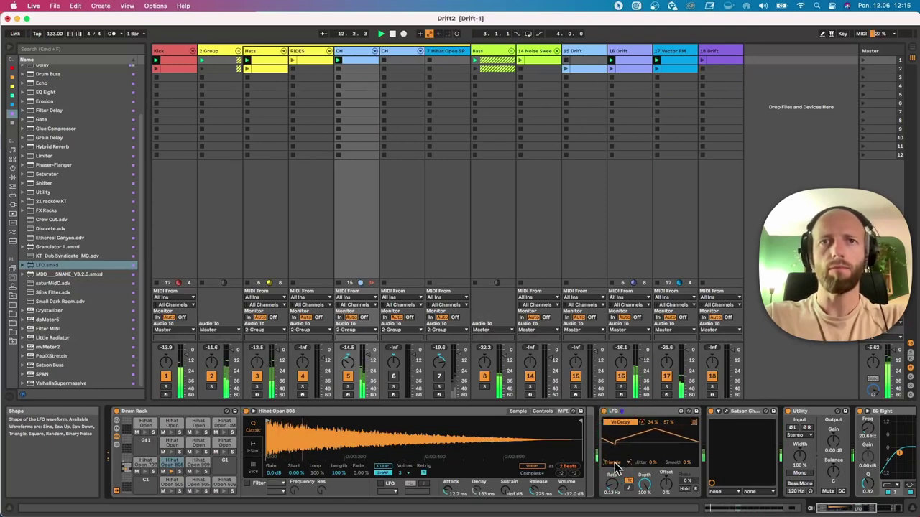
Duplicate the LFO, clear the copy's mapping and map it to the Hihat Open 808 attack
click(636, 412)
key(super+d)
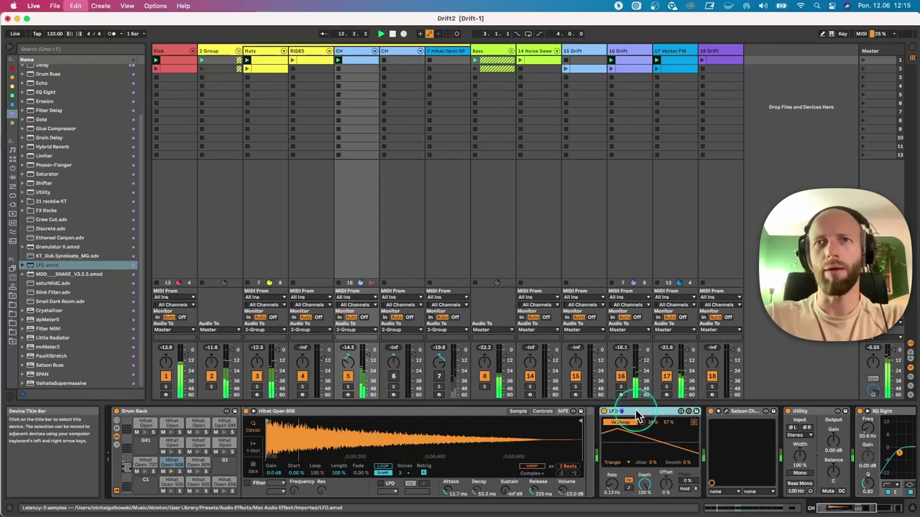
click(749, 422)
click(723, 424)
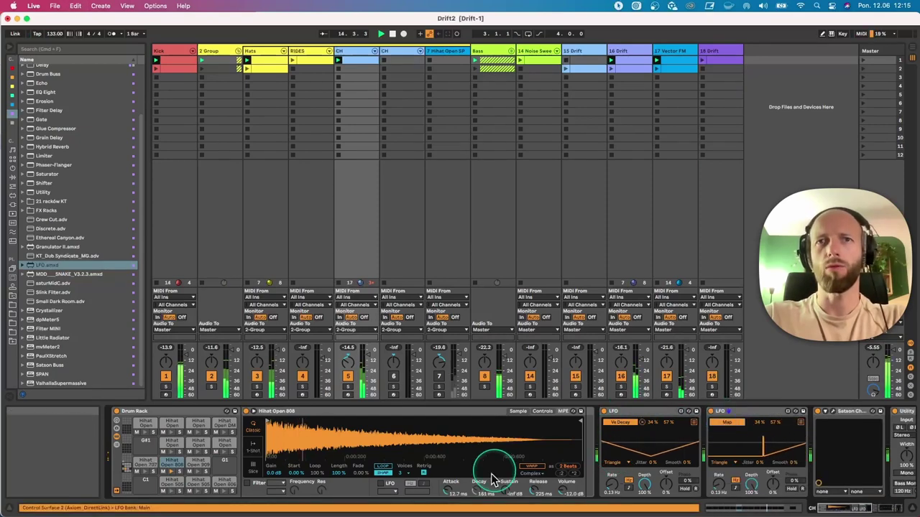
click(452, 493)
Set the attack LFO to a 9% to 51% mapping range, Up waveform, 0.07 Hz rate and 11% offset
mouse_move(774, 423)
mouse_down()
mouse_move(764, 435)
mouse_move(766, 421)
mouse_move(775, 424)
mouse_up()
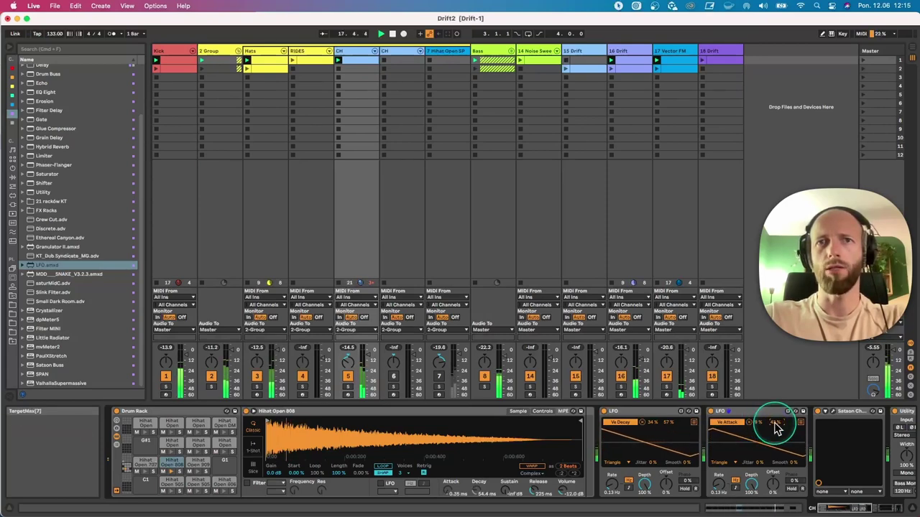
click(724, 464)
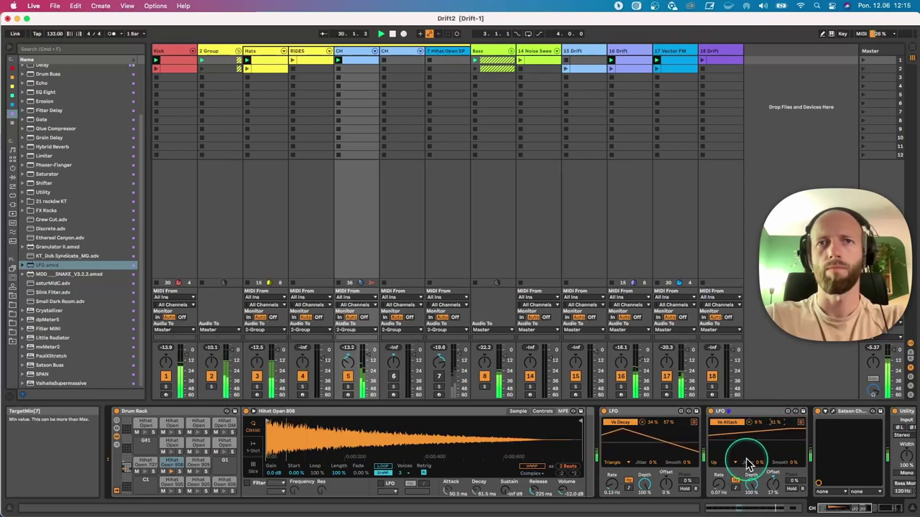
drag(771, 485, 773, 491)
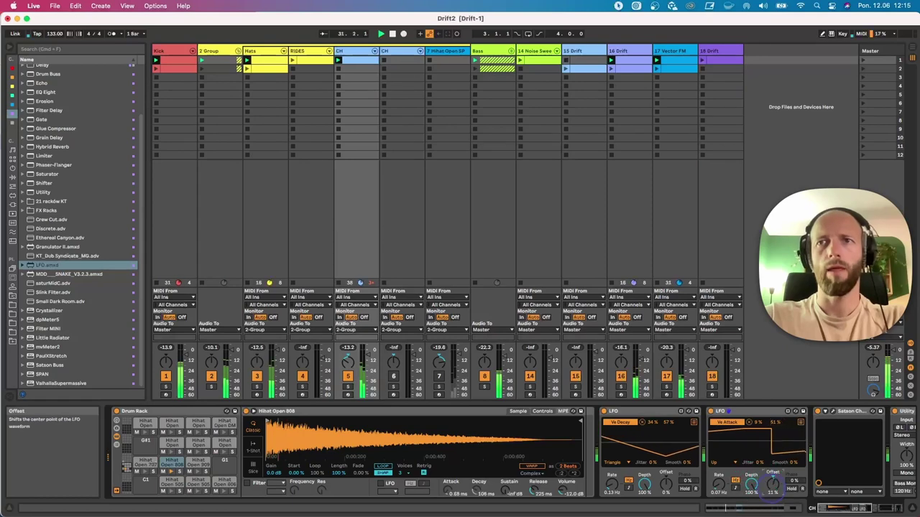
Collapse both LFO devices and the Hihat Open 808 sampler on the CH track
double_click(659, 410)
double_click(660, 411)
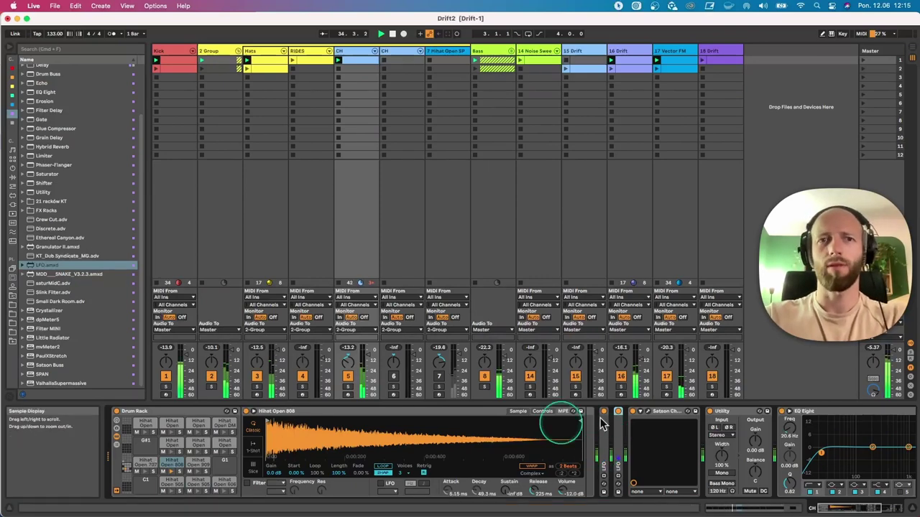
double_click(426, 411)
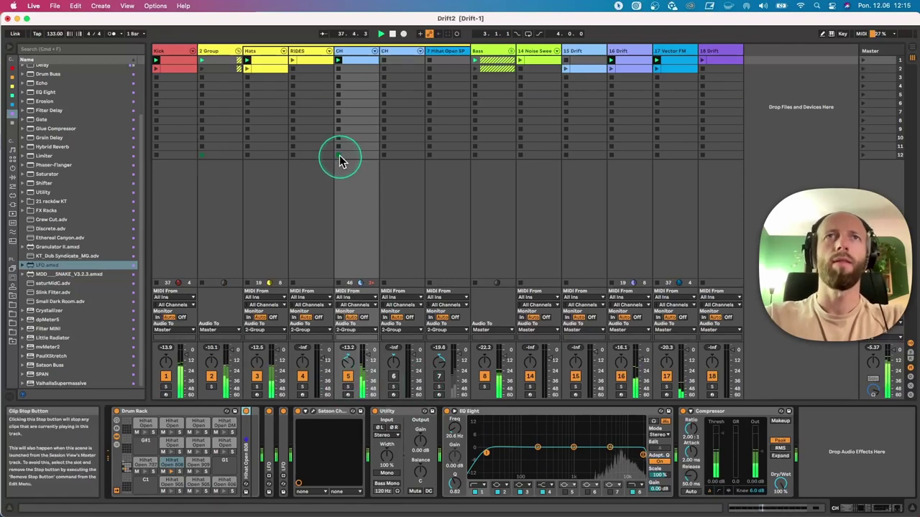
Examine the devices on the Hihat Open SP track and the Snake sequencer's Gates and Notes pages on the MMD track
click(397, 52)
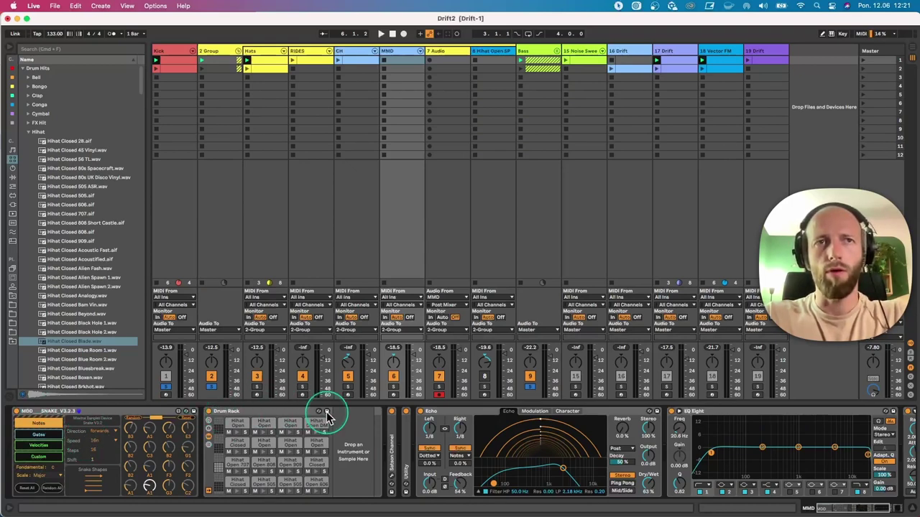
click(488, 49)
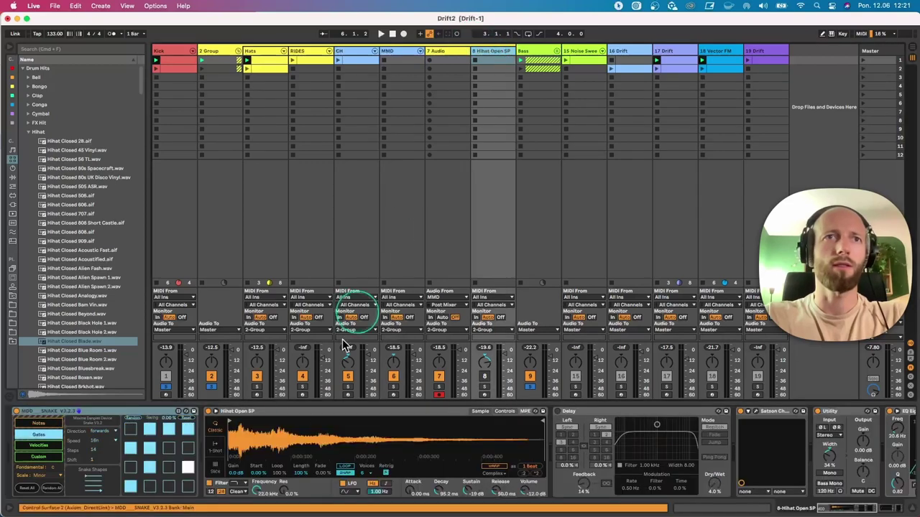
click(386, 57)
click(256, 438)
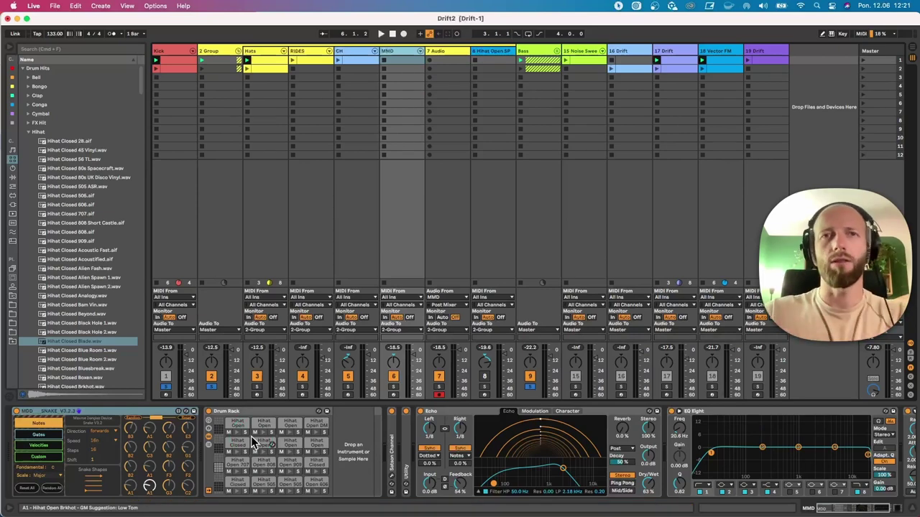
click(47, 436)
click(40, 424)
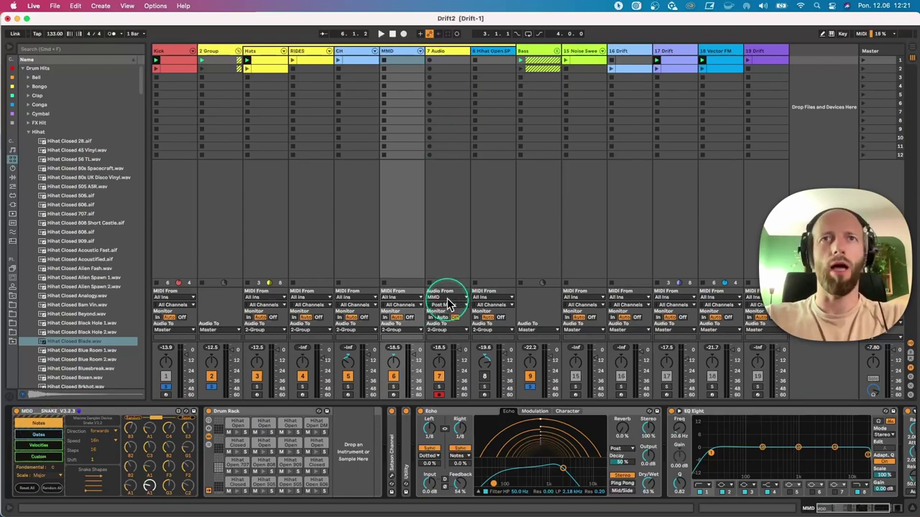
Start recording into the first clip slot of the 7 Audio track and randomize the notes of the MMD track's Snake sequencer
click(432, 63)
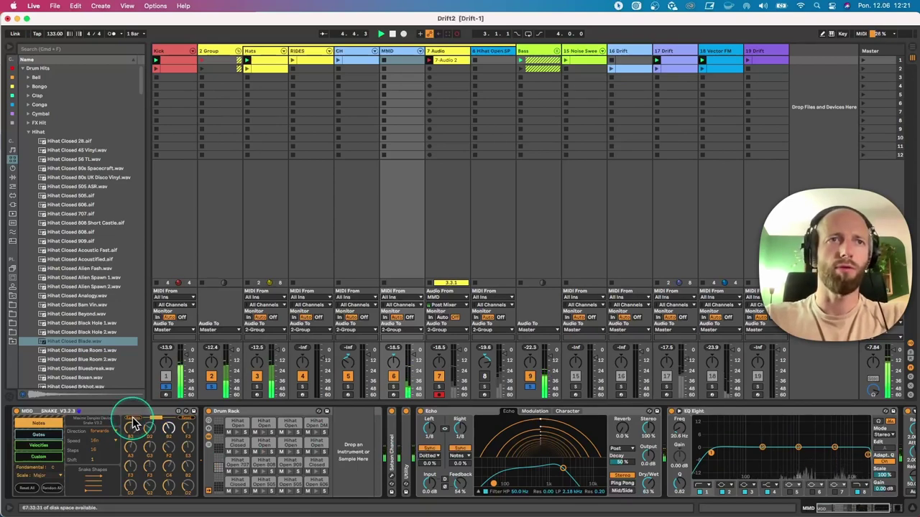
drag(92, 494, 92, 486)
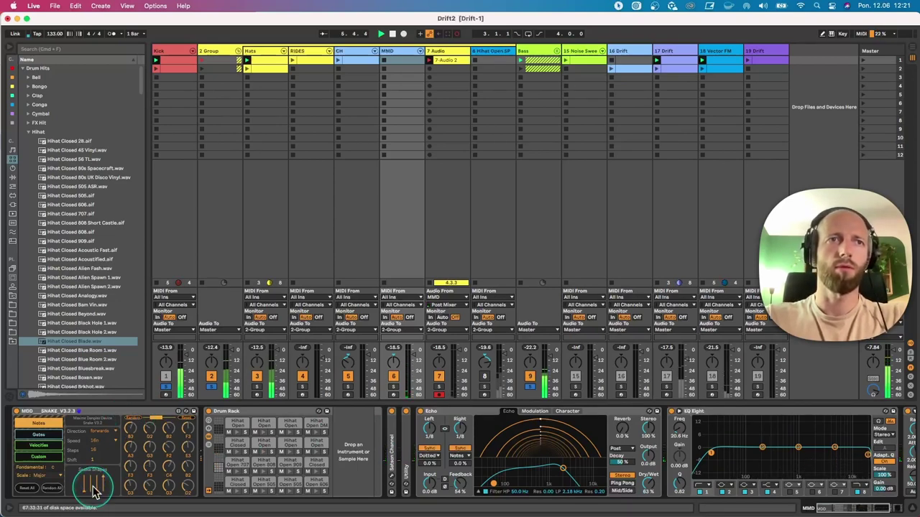
click(40, 436)
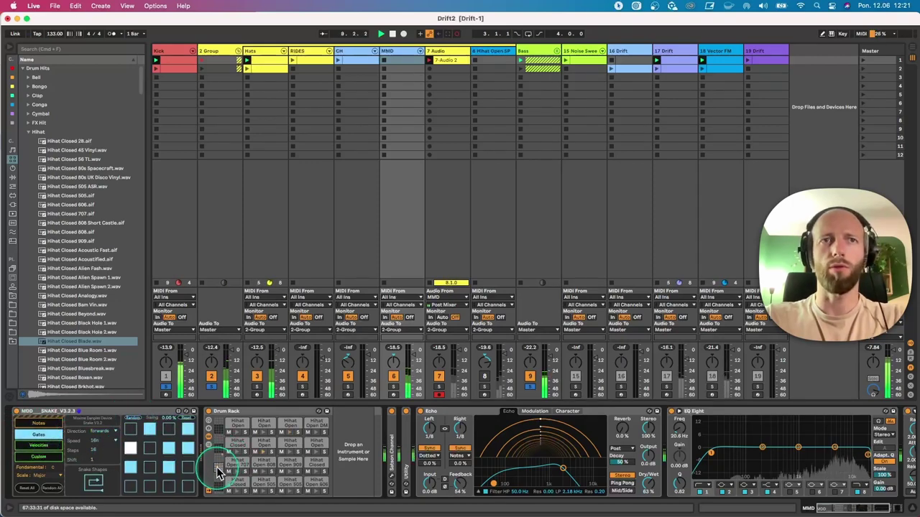
click(38, 423)
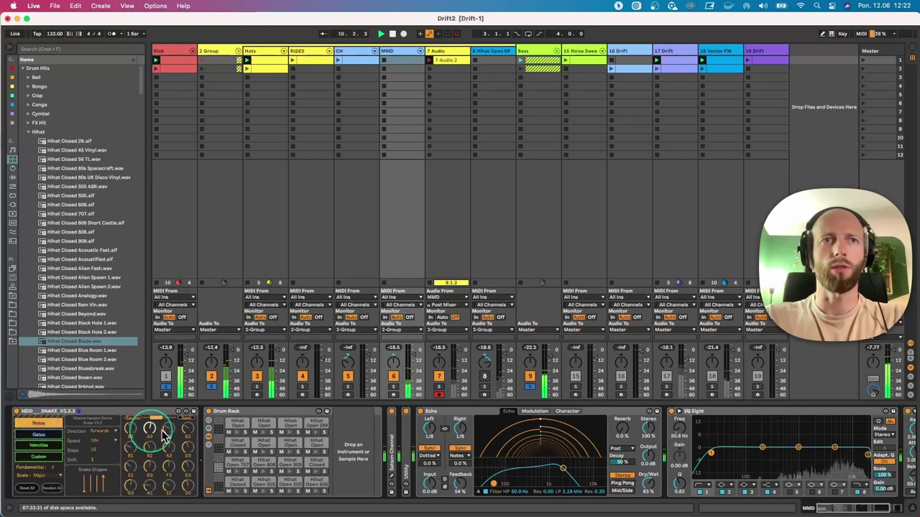
click(152, 420)
click(131, 426)
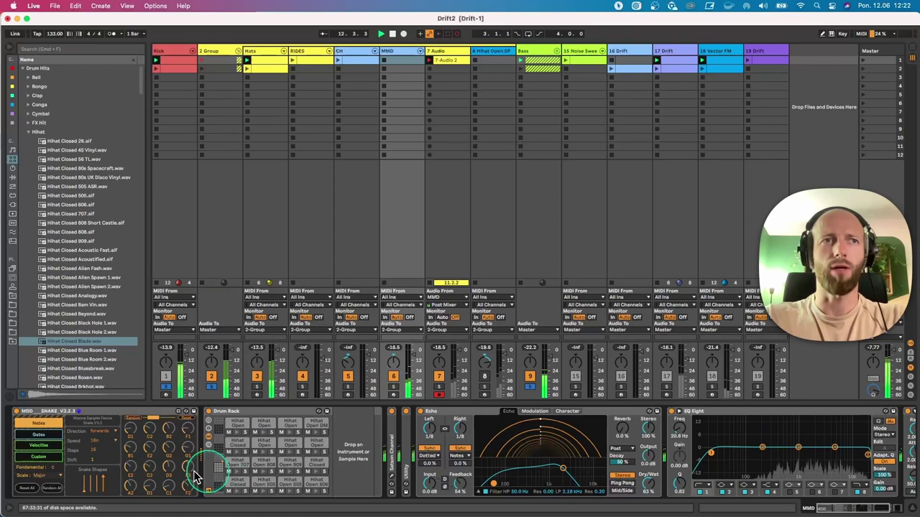
Randomize the Snake sequencer's gates and switch on the first gate of the third row
click(39, 436)
click(133, 418)
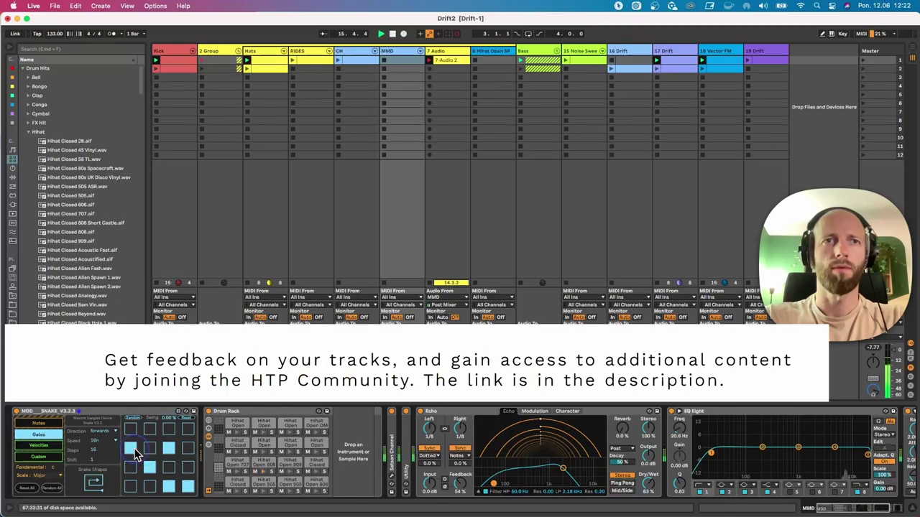
click(138, 471)
click(133, 486)
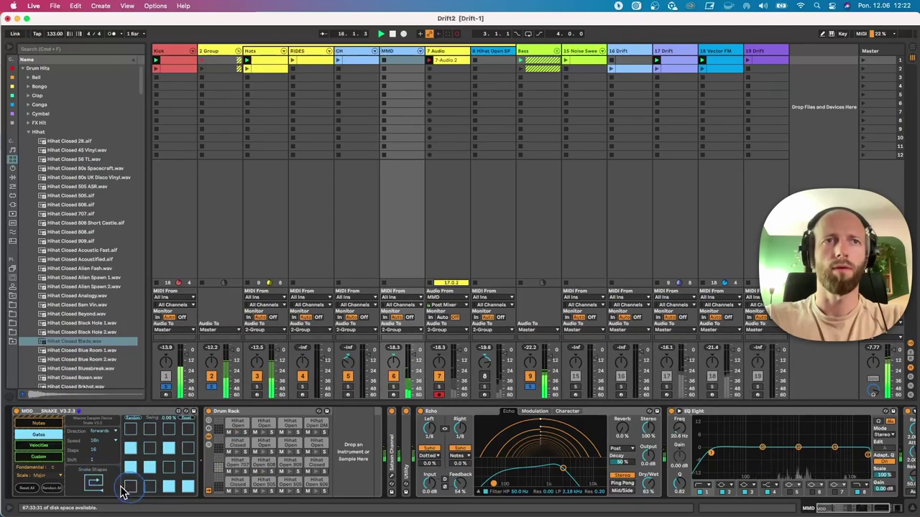
Change the Snake's path shape and toggle gates, adding the first row's third, third row's second and fourth row's second gates
click(94, 483)
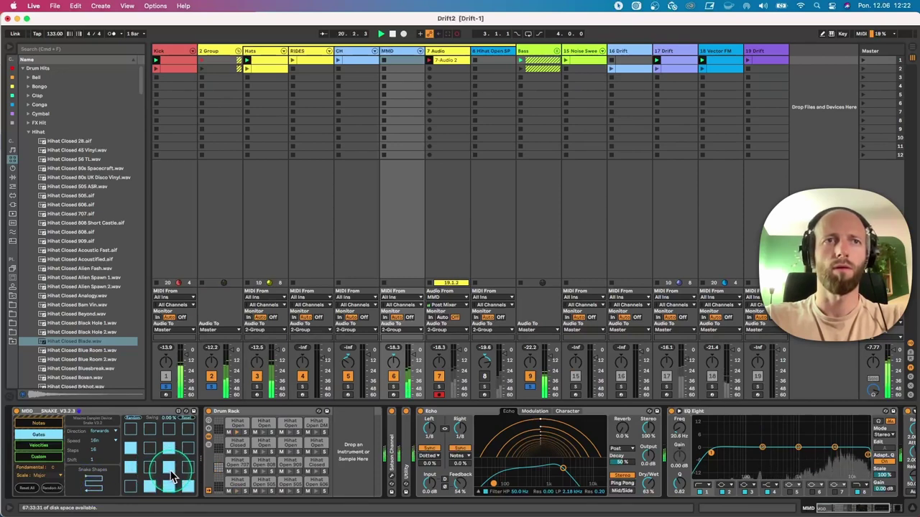
click(167, 431)
click(155, 430)
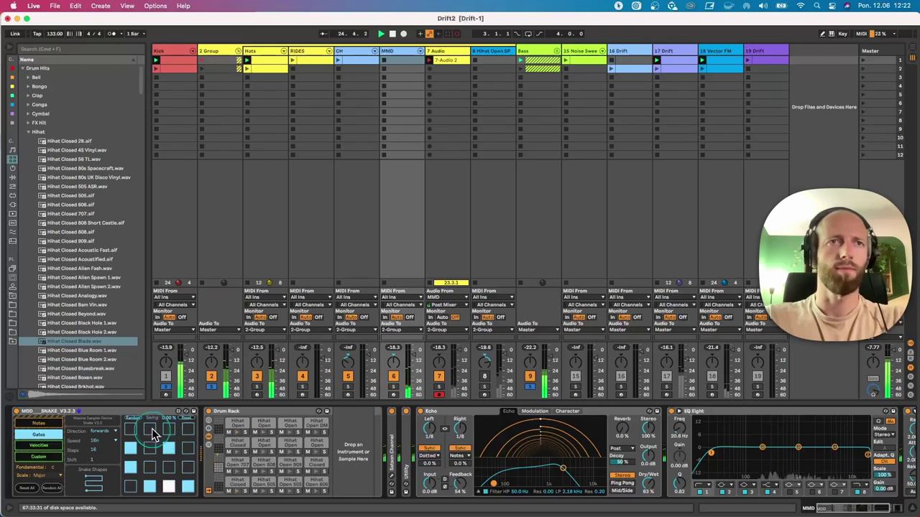
click(179, 431)
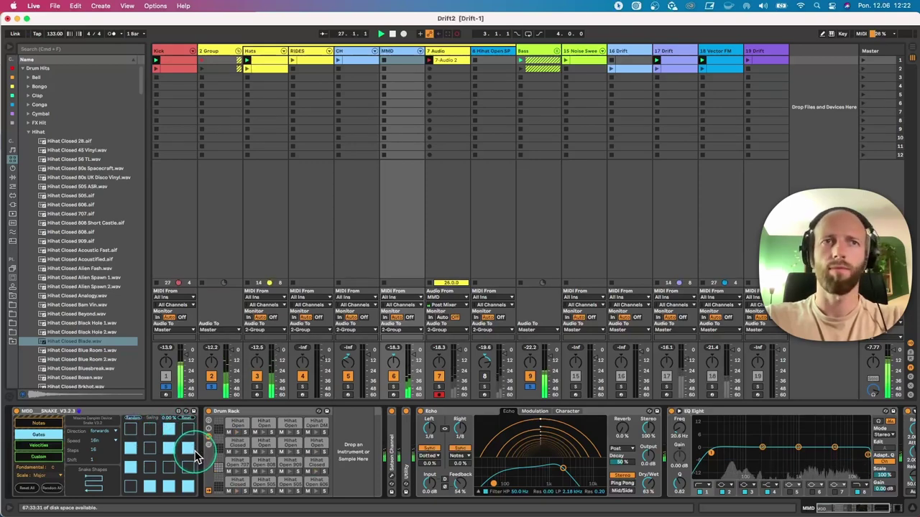
click(187, 450)
click(153, 468)
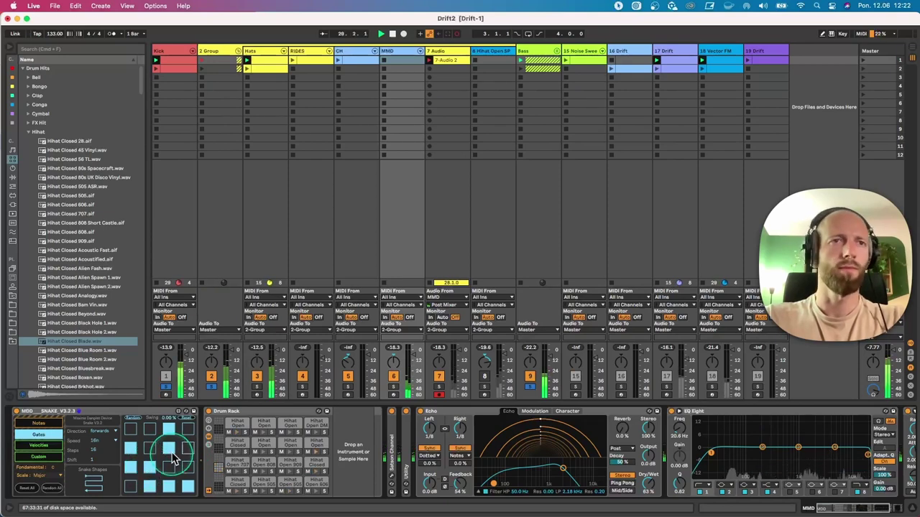
click(185, 436)
Open the recorded 7-Audio 2 clip and shorten its loop to 196 beats by moving the loop end earlier
click(446, 75)
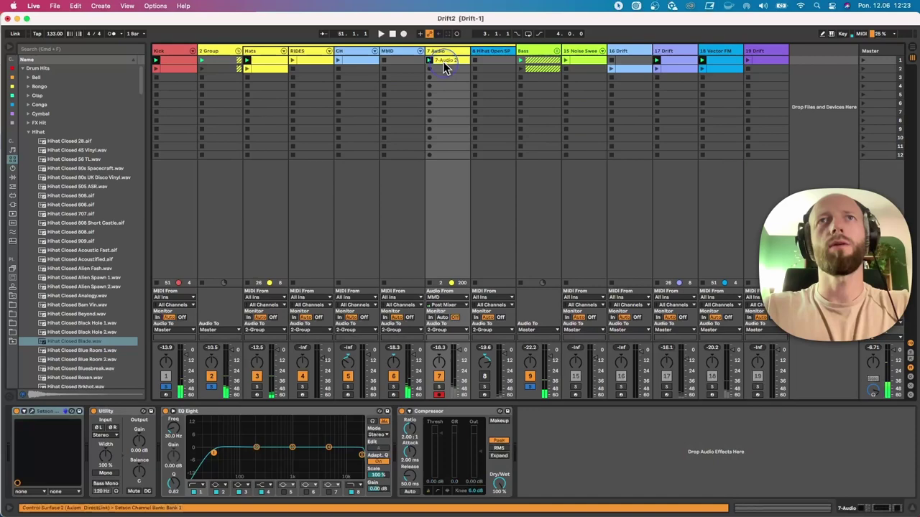
click(582, 302)
click(911, 394)
click(908, 421)
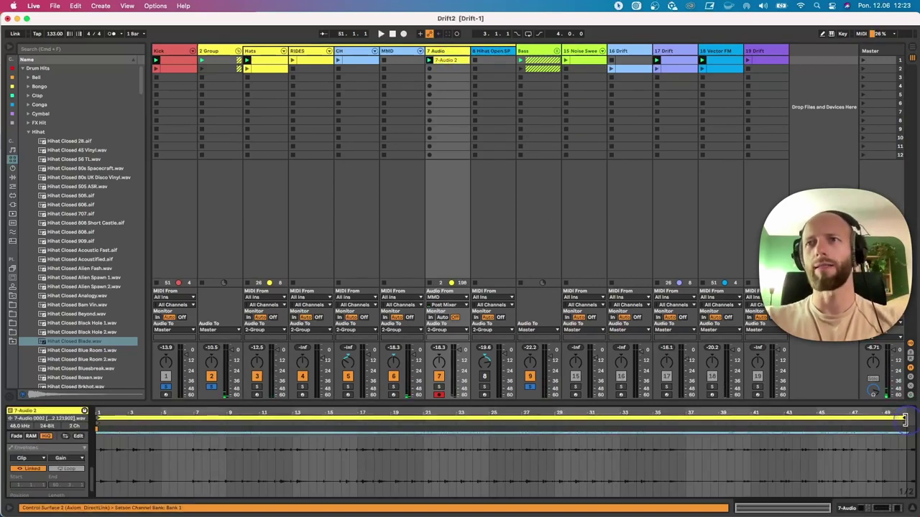
click(882, 429)
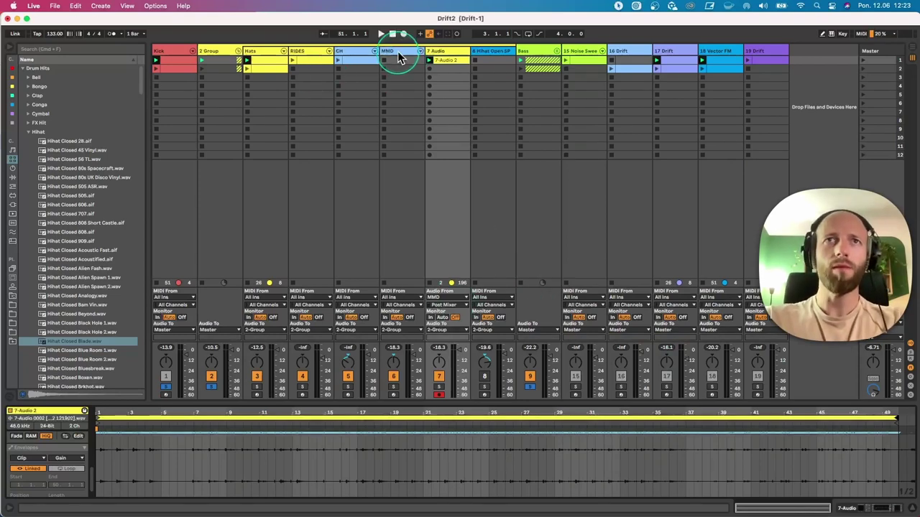
Deactivate the MMD track
click(396, 59)
click(394, 377)
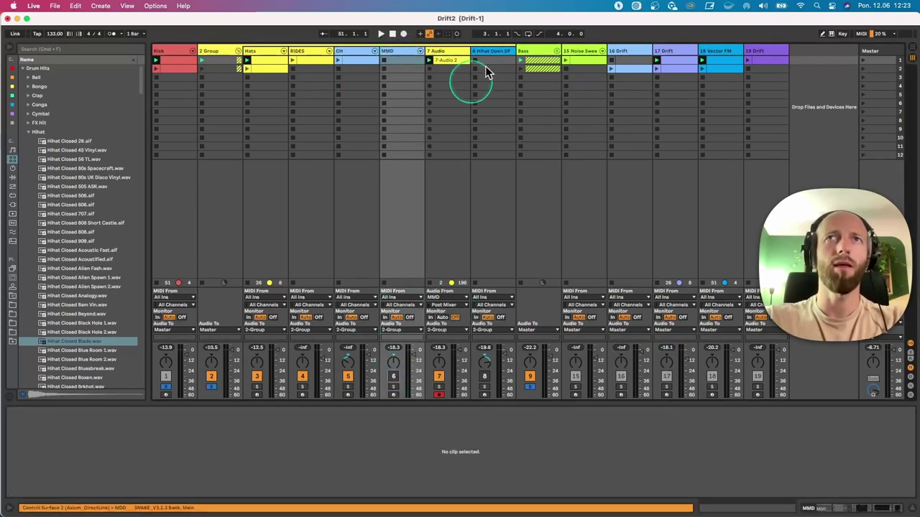
Select the 8 Hihat Open SP track, arm it for recording and activate it
click(483, 56)
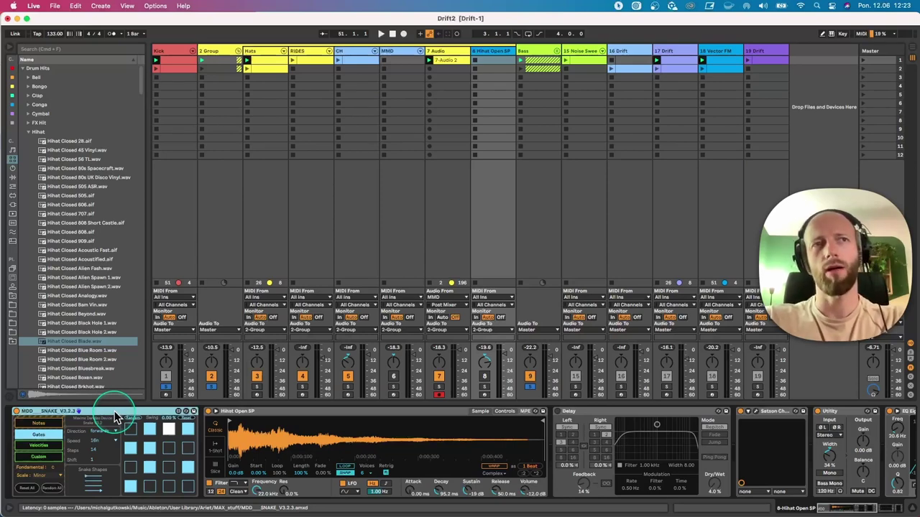
click(263, 417)
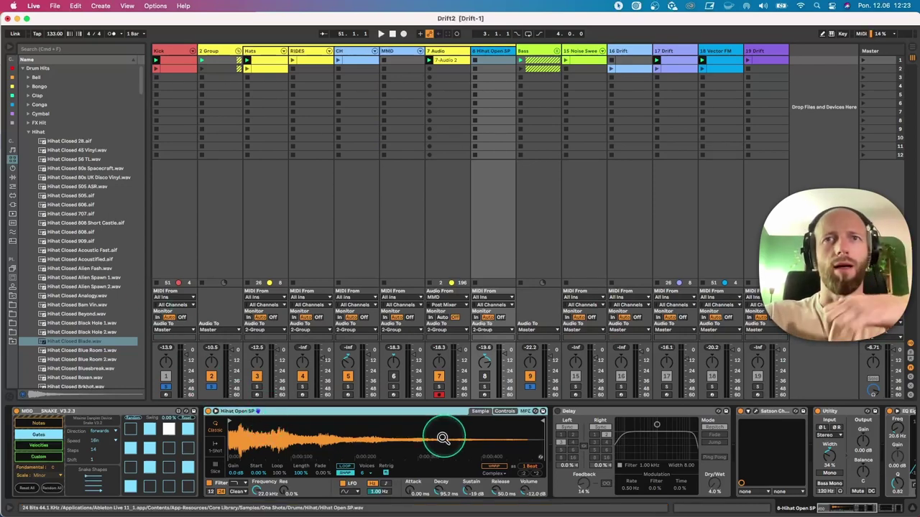
click(484, 395)
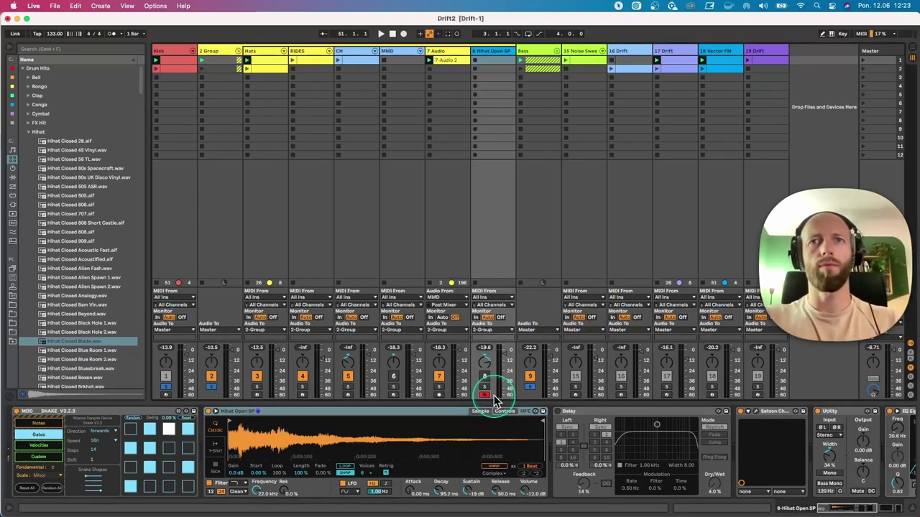
click(486, 377)
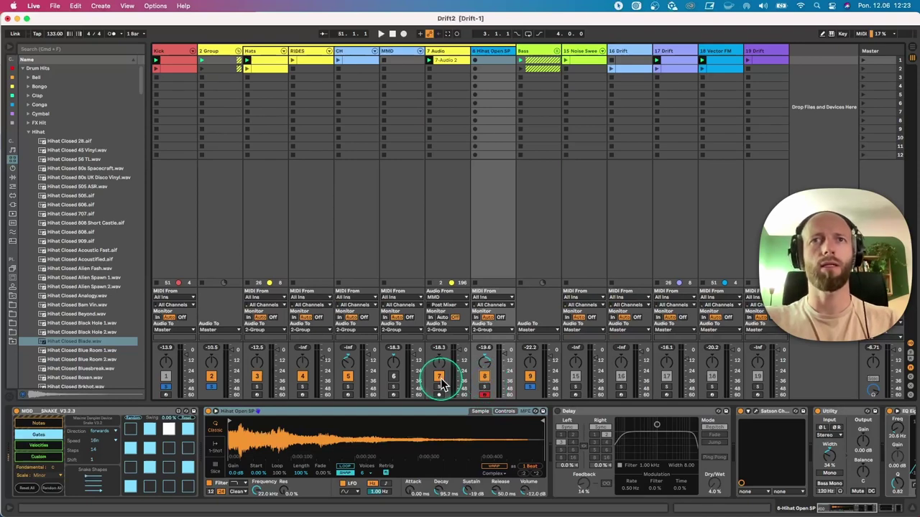
Audition the open hi-hat with the Snake bypassed, and re-enable the Snake on its notes page
click(17, 412)
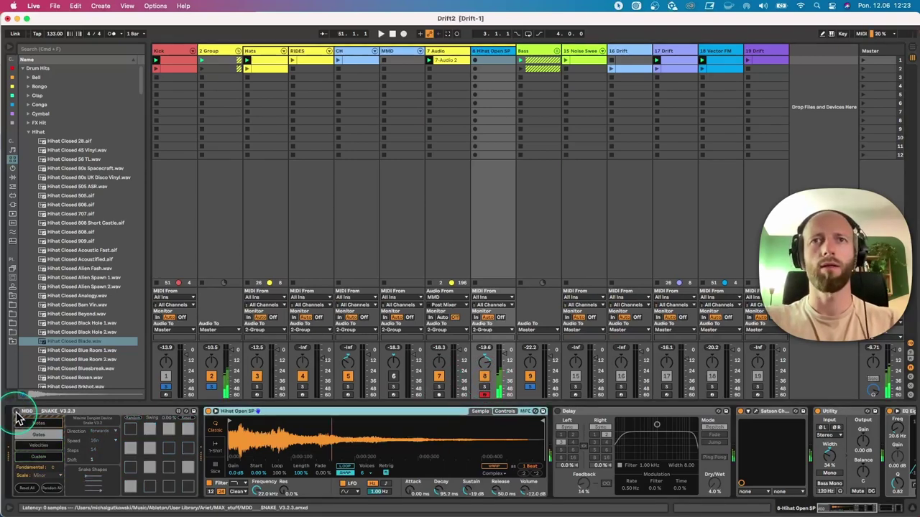
click(134, 422)
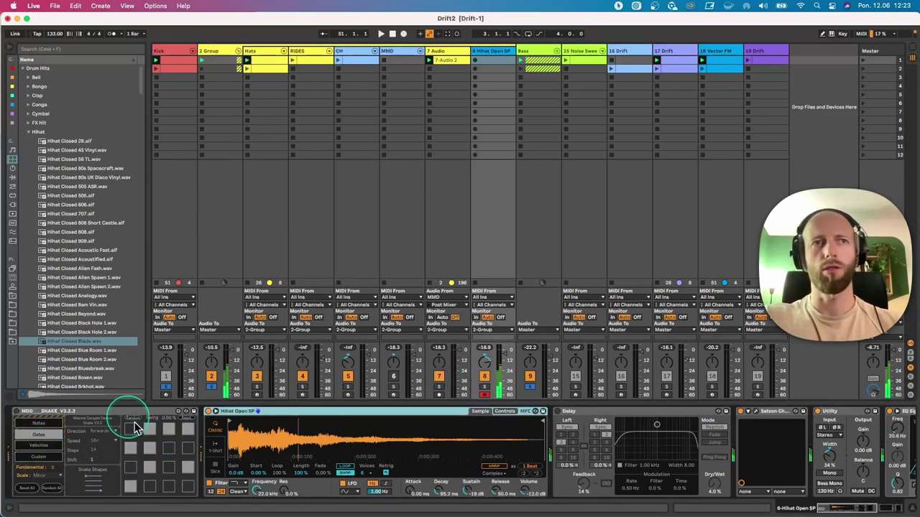
click(36, 424)
click(18, 412)
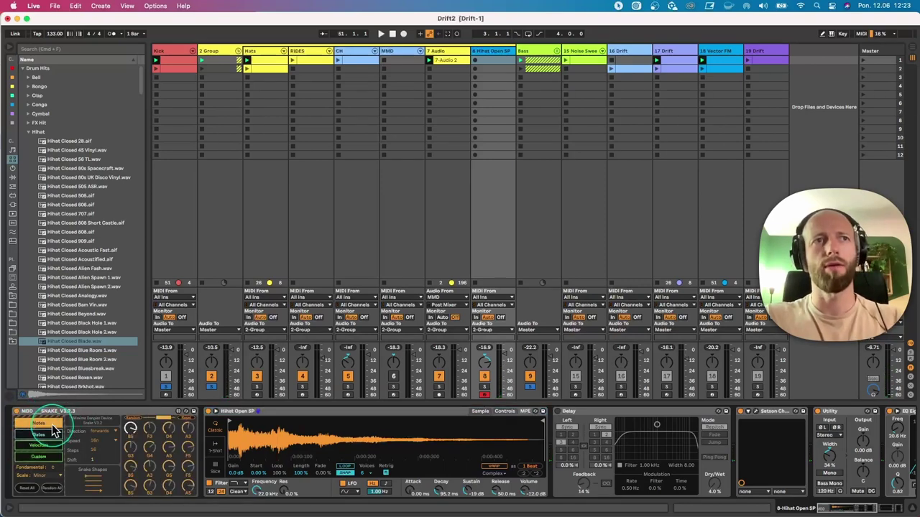
click(57, 425)
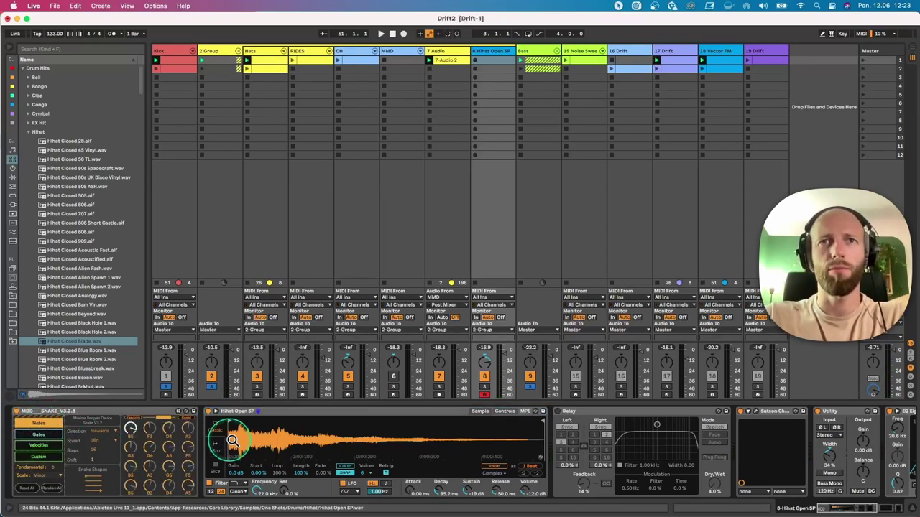
Play the set with 8 Hihat Open SP soloed, and switch the solo to the 2 Group and Kick tracks
click(483, 393)
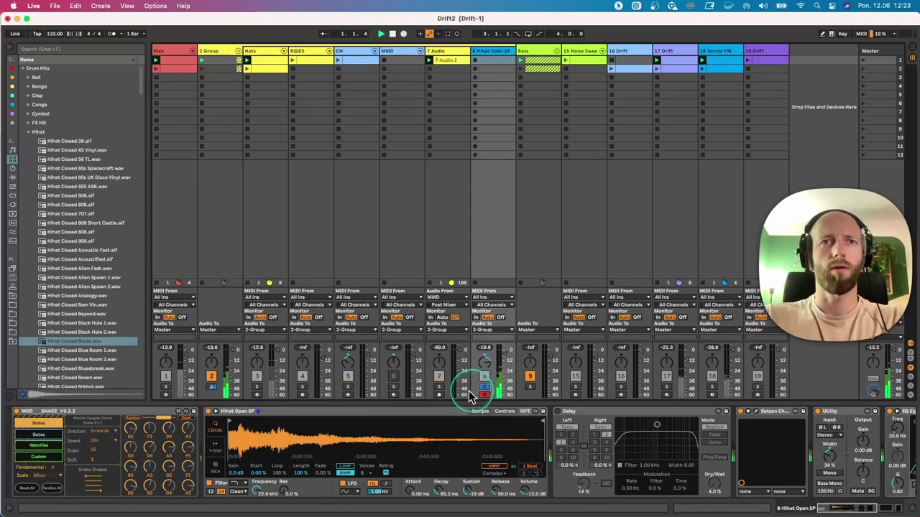
key(space)
click(156, 447)
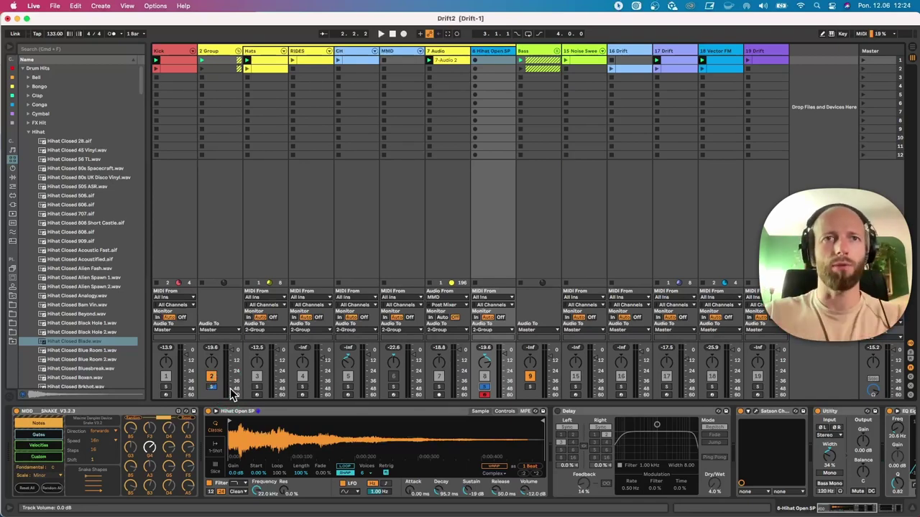
click(212, 386)
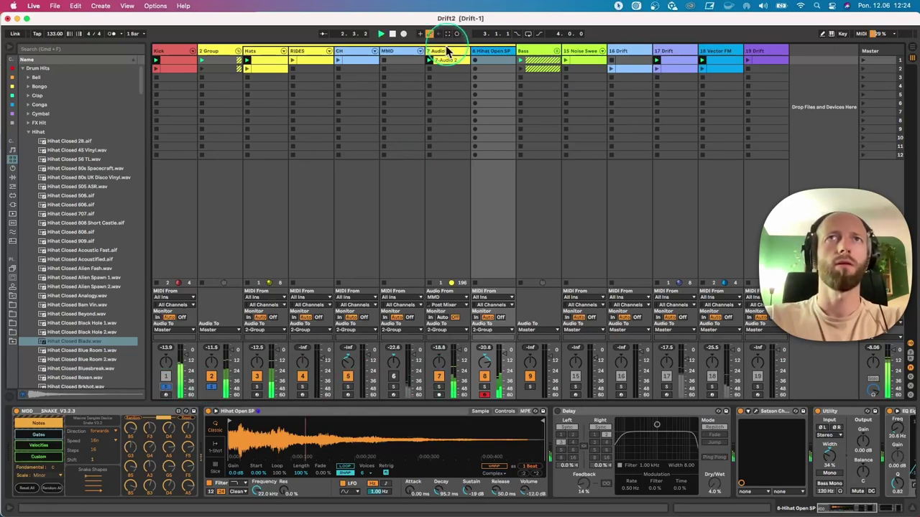
Stop the clip on the 7 Audio track and launch the first clip on the CH track
click(429, 77)
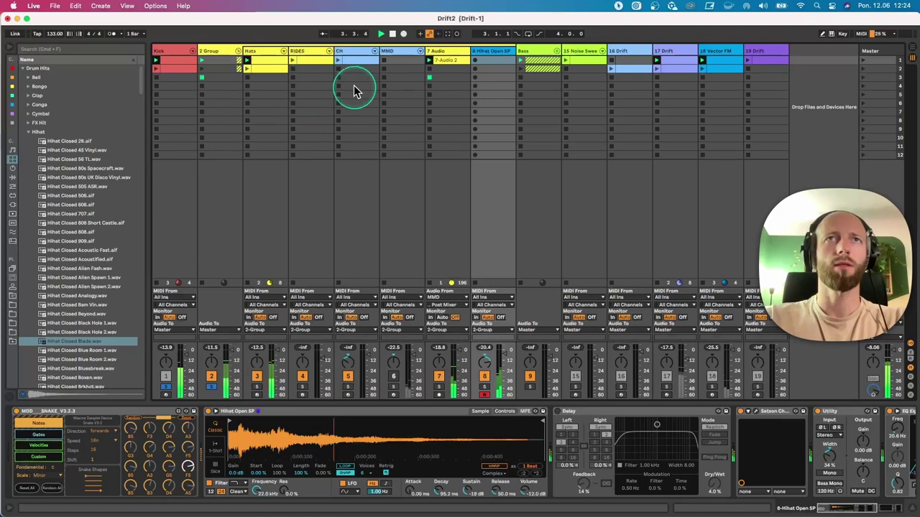
click(338, 68)
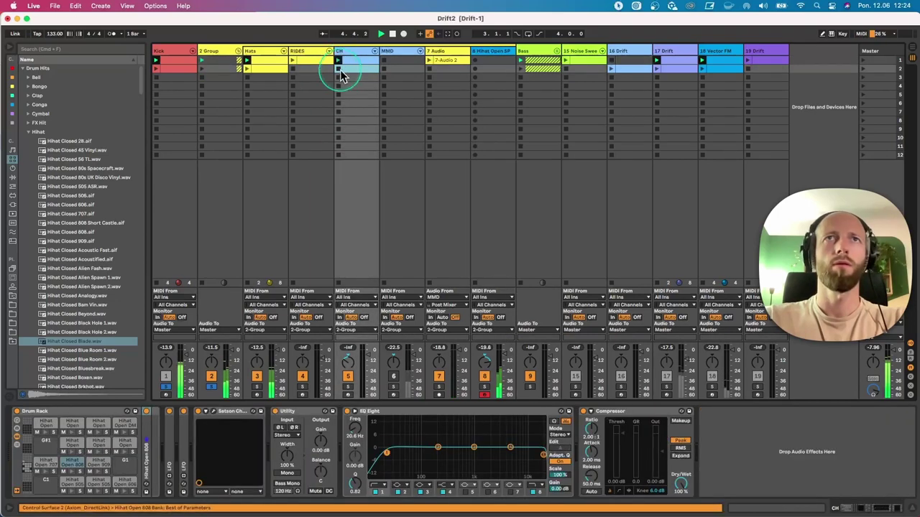
click(523, 96)
Add the Bass group to the solo and clear the solos on all tracks
click(529, 387)
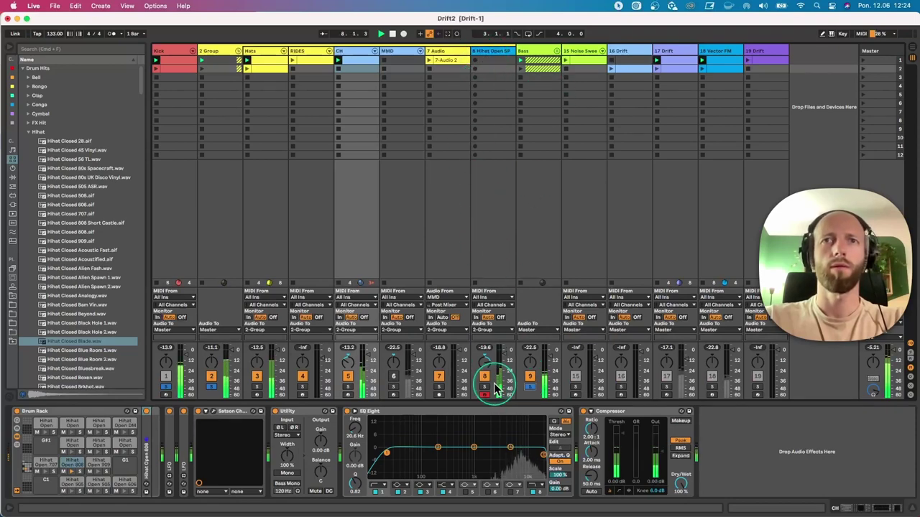
click(484, 386)
click(485, 387)
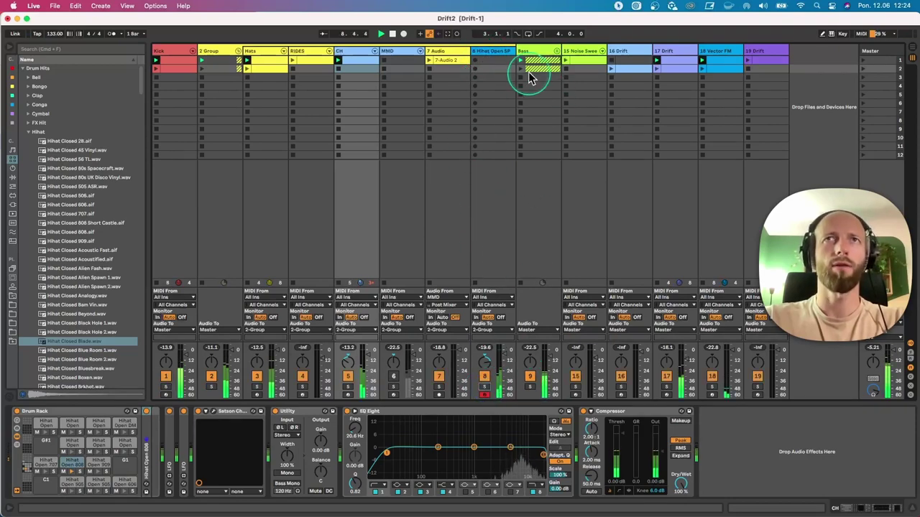
Insert an audio track fed by 8-Hihat Open SP Post Mixer and start recording in its first clip slot
click(496, 51)
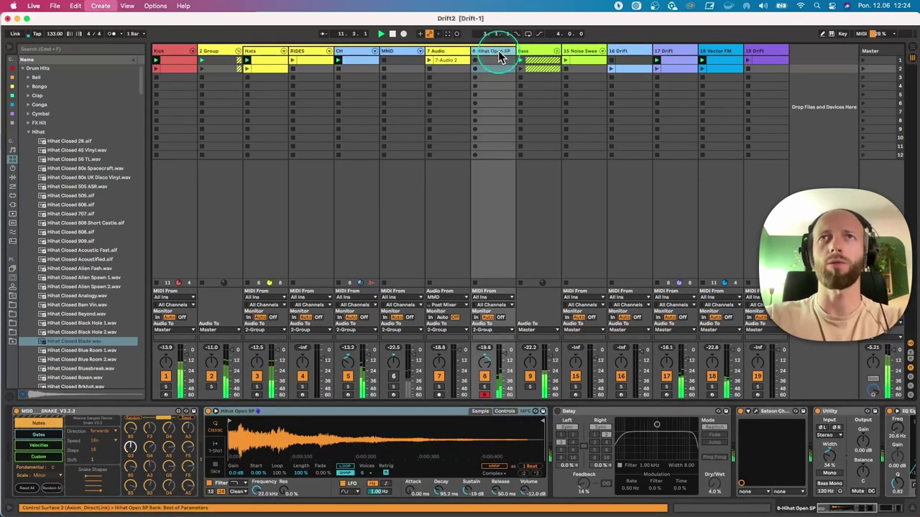
key(super+t)
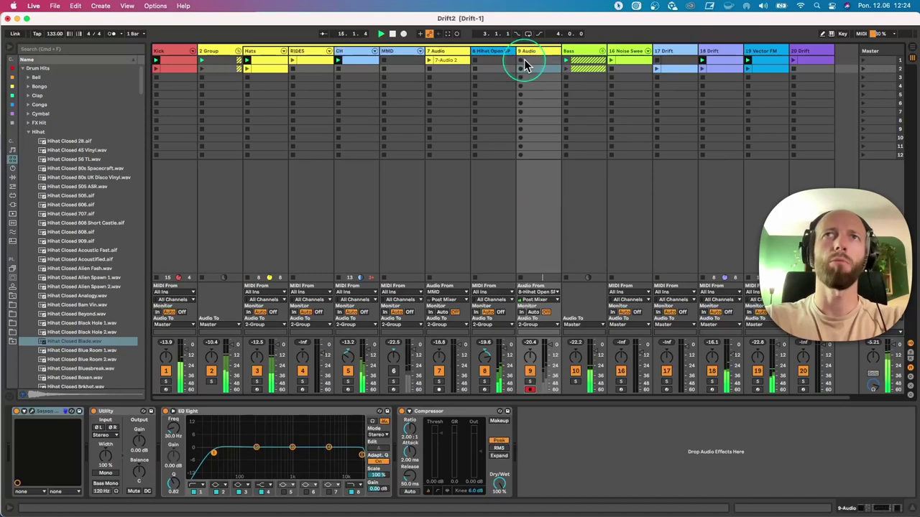
click(519, 60)
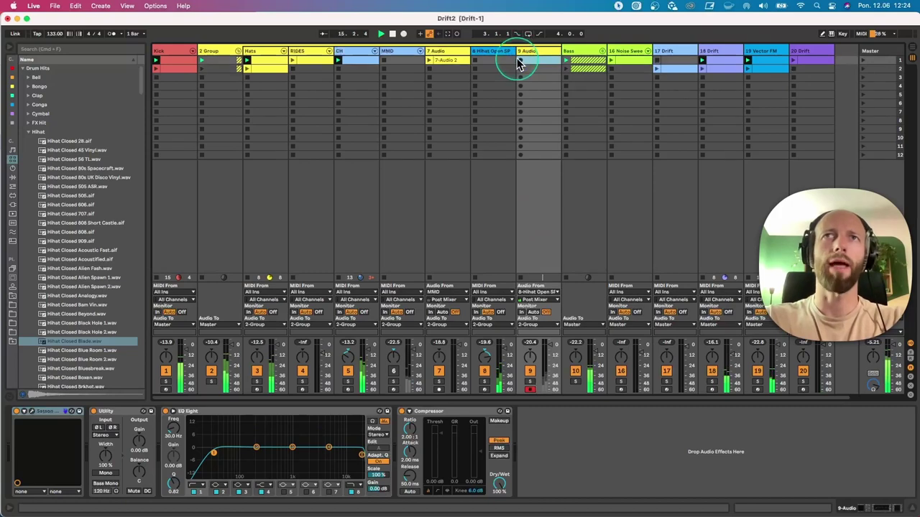
Randomize the hi-hat Snake's notes and gates while the audio recording runs
click(499, 51)
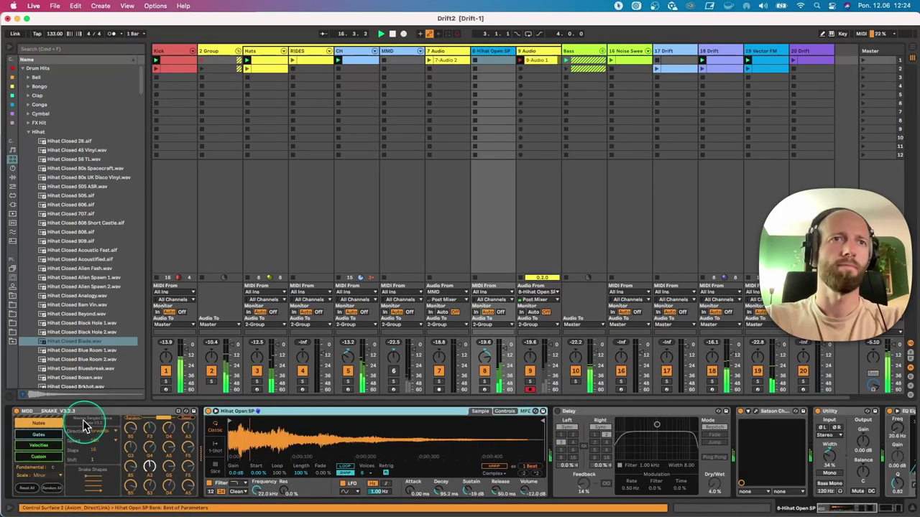
click(131, 419)
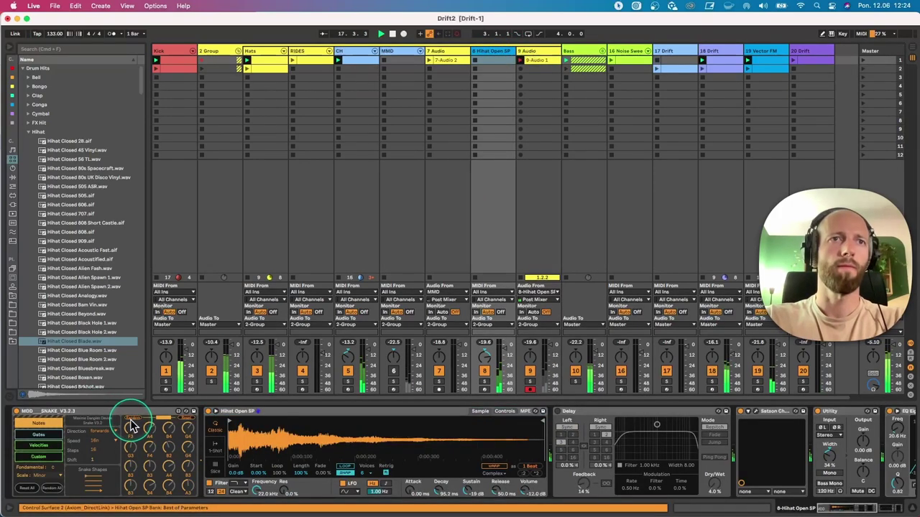
click(38, 435)
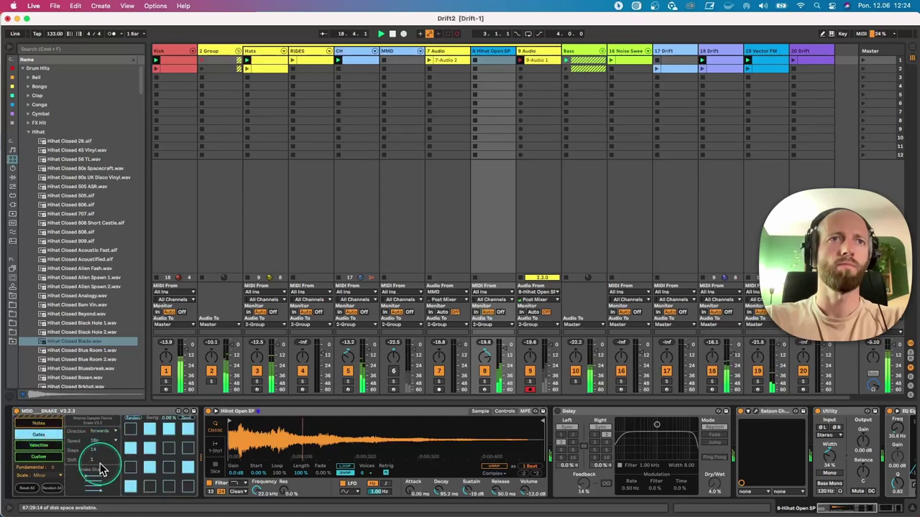
click(129, 426)
click(131, 419)
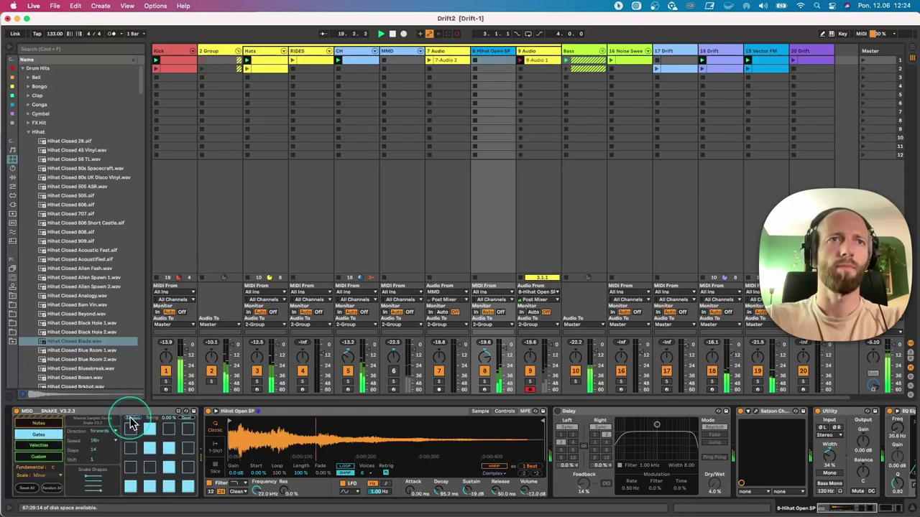
click(133, 420)
Raise the open hi-hat sampler's decay to about 104 ms and its attack to about 0.43 ms
click(434, 486)
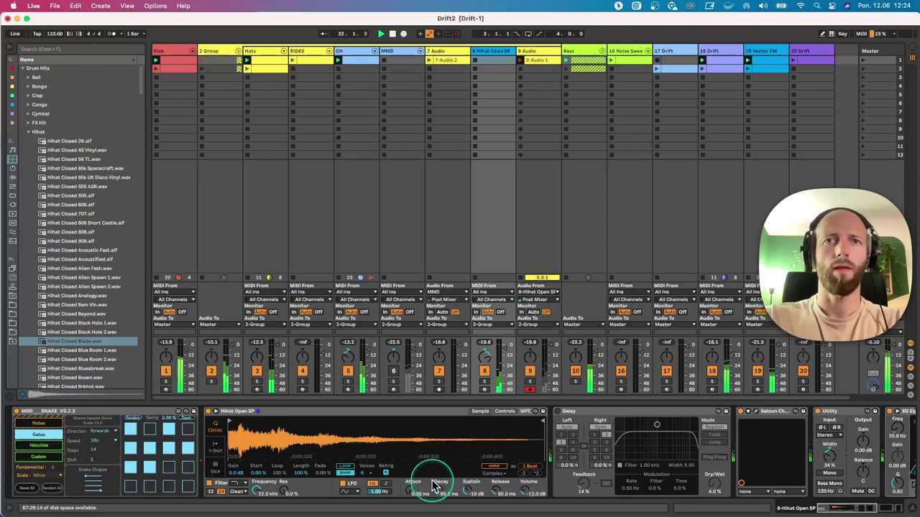
drag(434, 485, 434, 477)
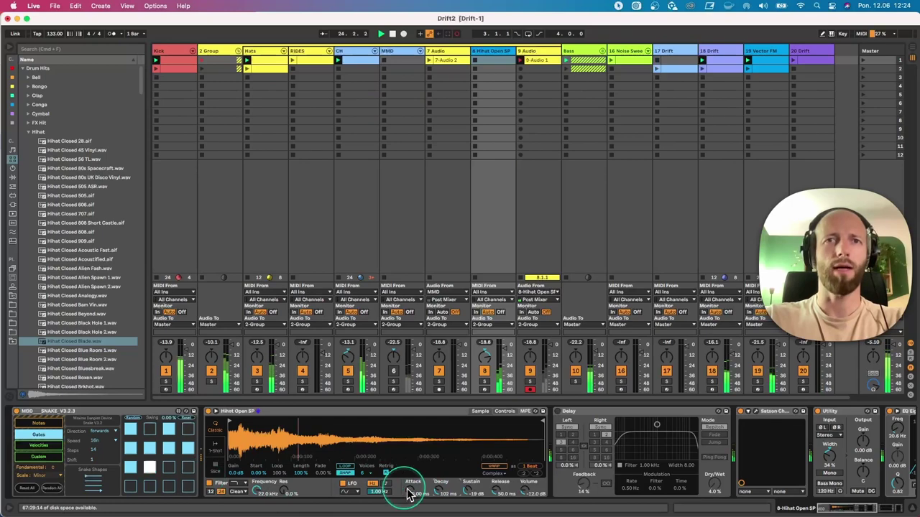
drag(409, 492, 430, 486)
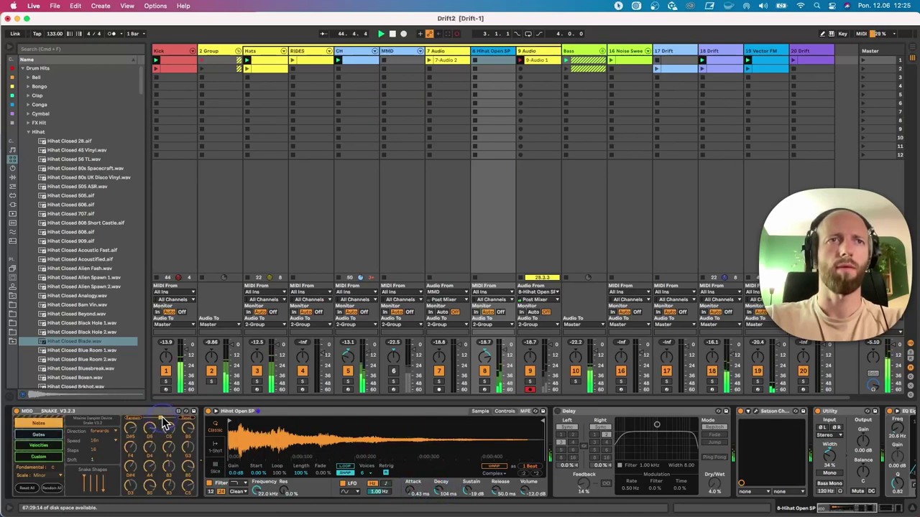
Randomize the Snake's notes once more and set its gate sequence to 16 steps
click(133, 418)
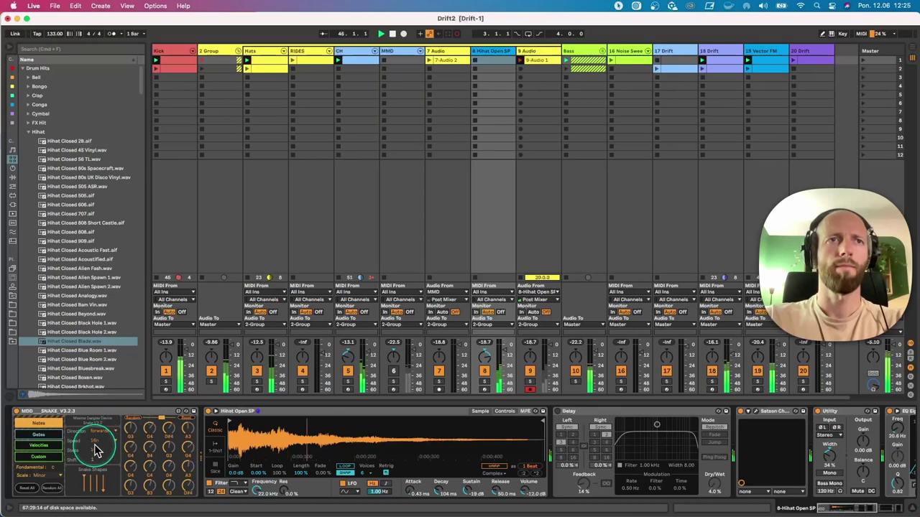
drag(95, 449, 93, 448)
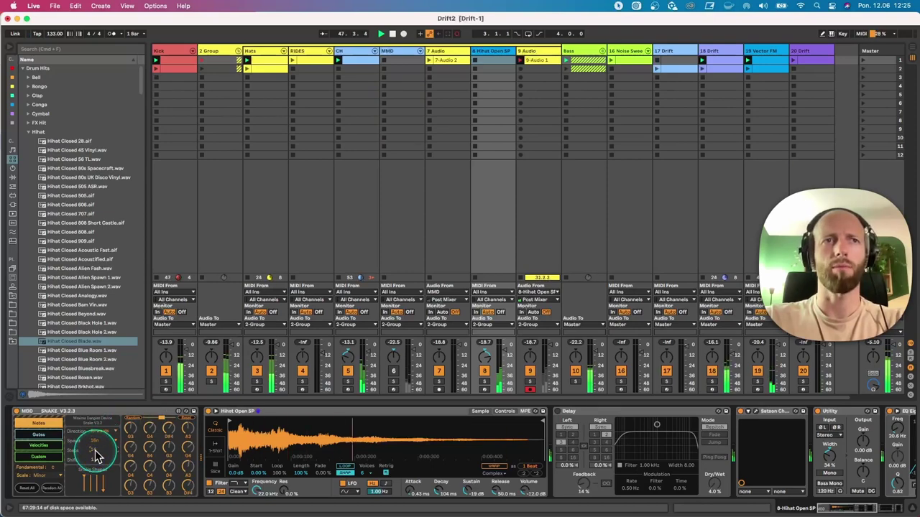
click(45, 436)
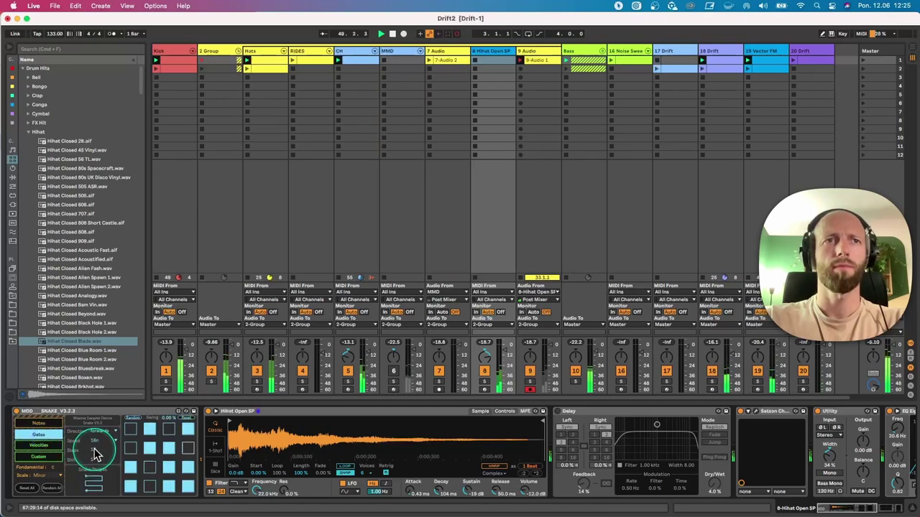
drag(93, 451, 93, 442)
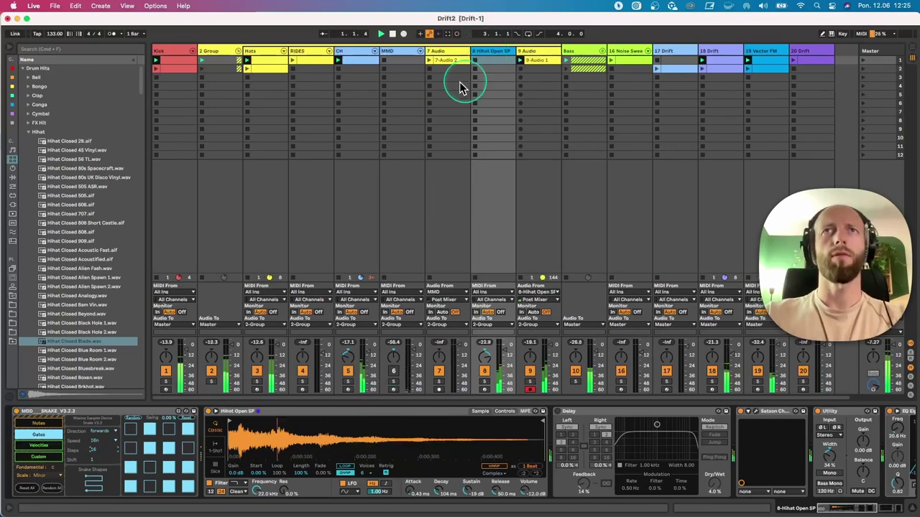
Deactivate the 8 Hihat Open SP track and solo 9 Audio to check the recorded 9-Audio 1 clip in clip view
click(484, 374)
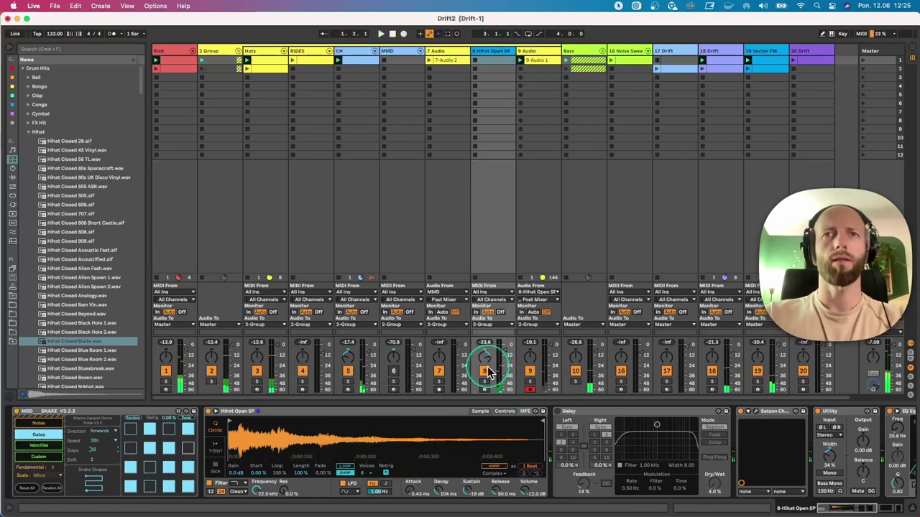
click(530, 381)
click(535, 242)
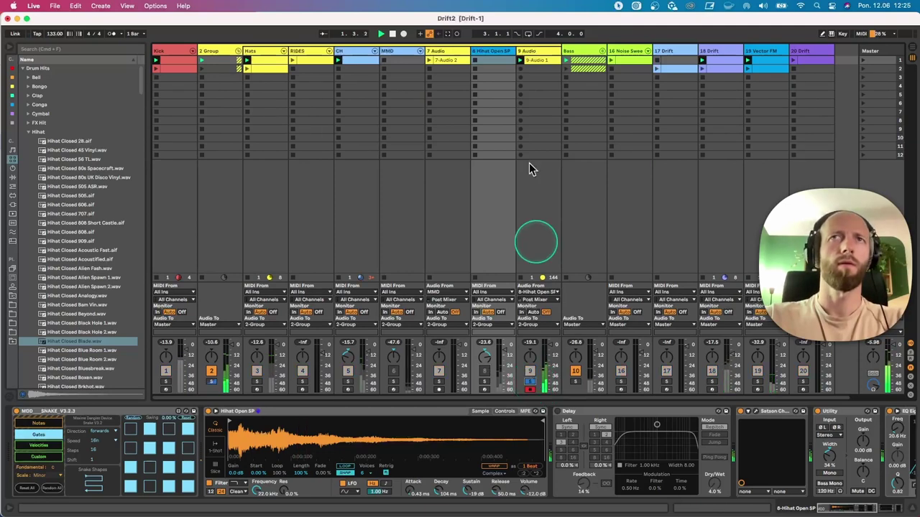
double_click(540, 62)
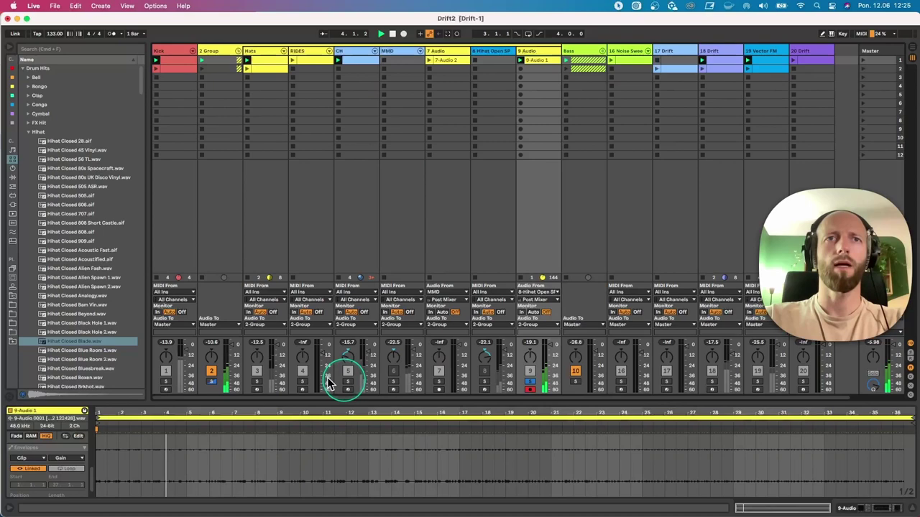
Clear the solos and compare the full mix with the RIDES clip launched and its track deactivated
click(212, 382)
click(166, 382)
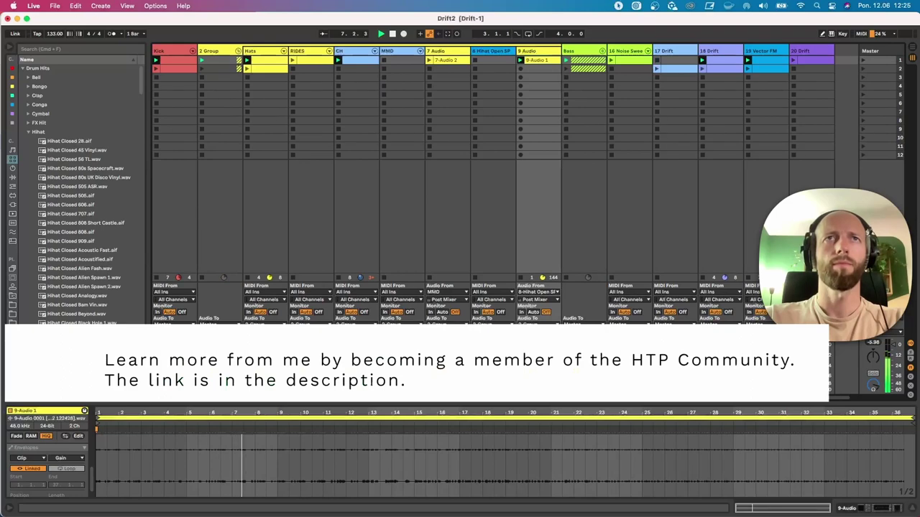
click(293, 62)
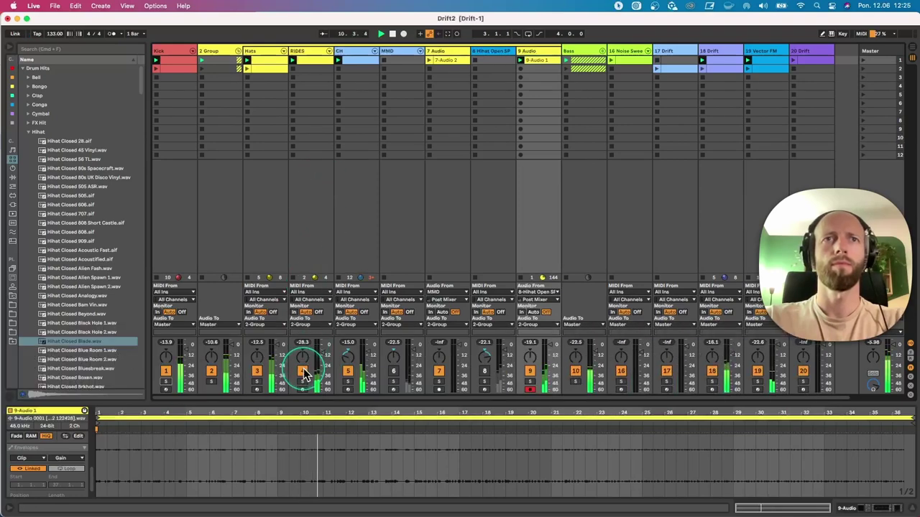
click(305, 371)
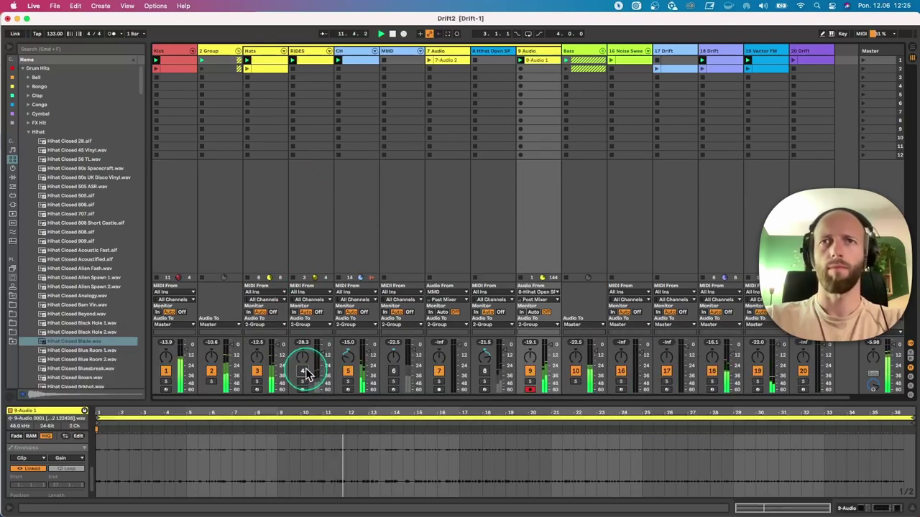
Stop the playing clips in 2 Group and launch the 7-Audio 2 clip on the 7 Audio track
click(551, 351)
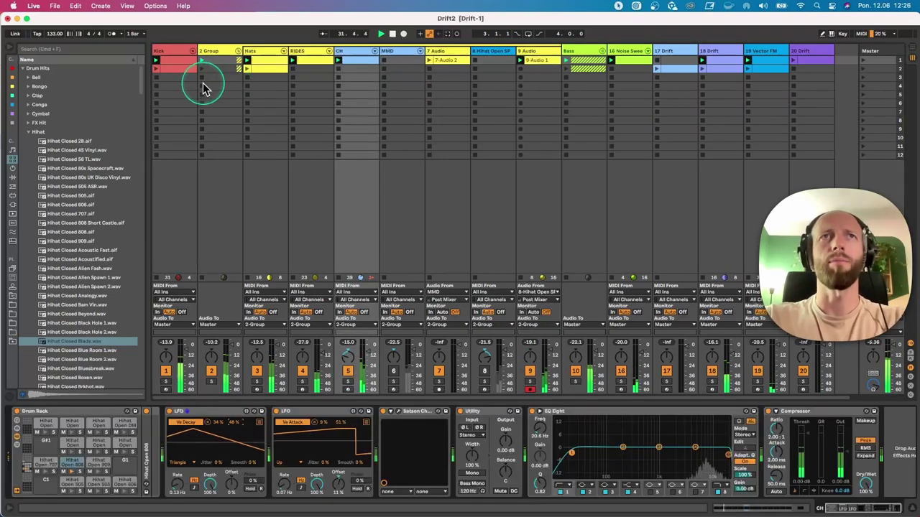
click(201, 86)
click(440, 71)
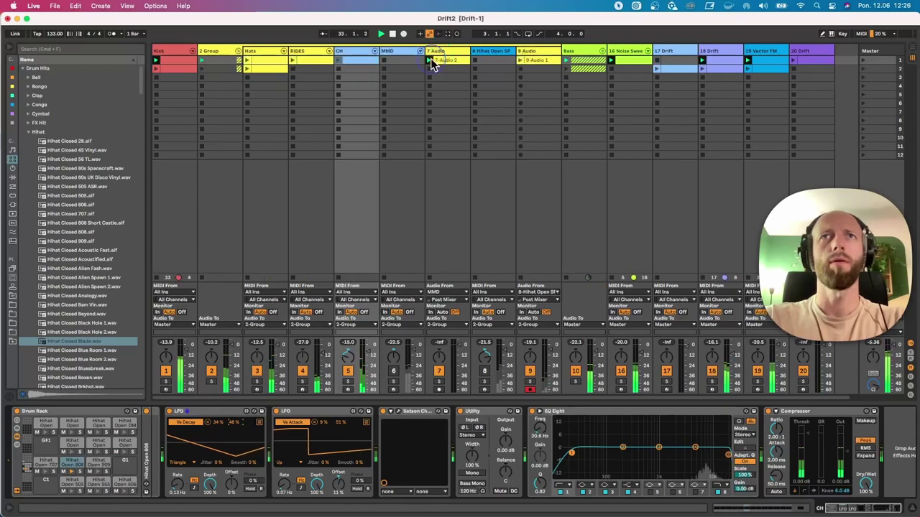
click(459, 228)
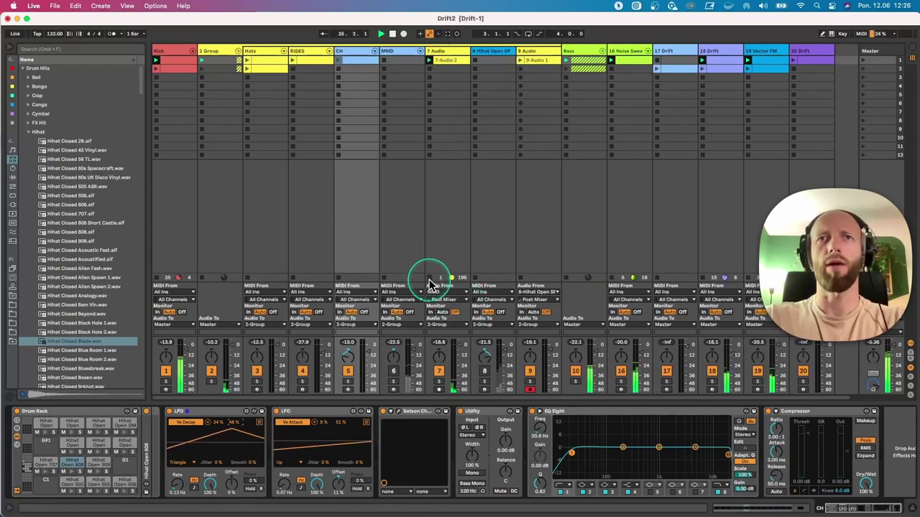
Move the loop start of the 7-Audio 2 clip to about bar 6 and stop the clip
click(439, 60)
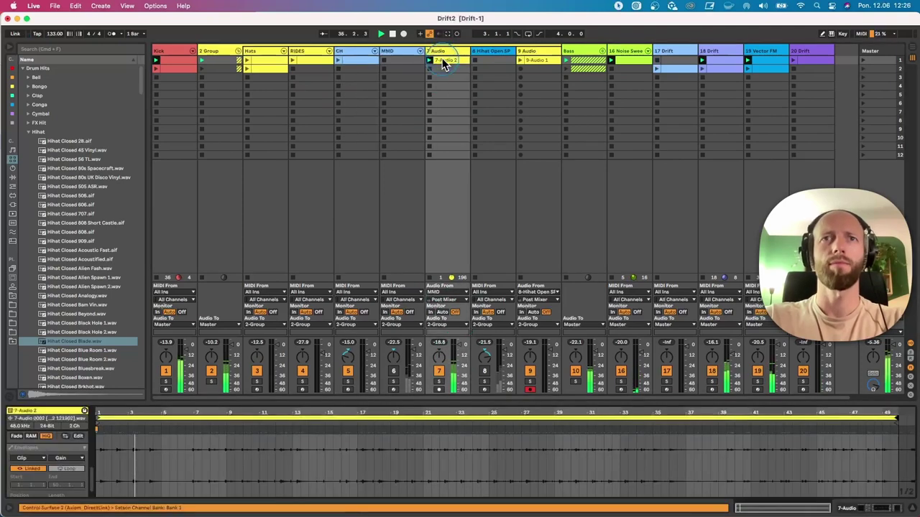
drag(98, 421, 181, 422)
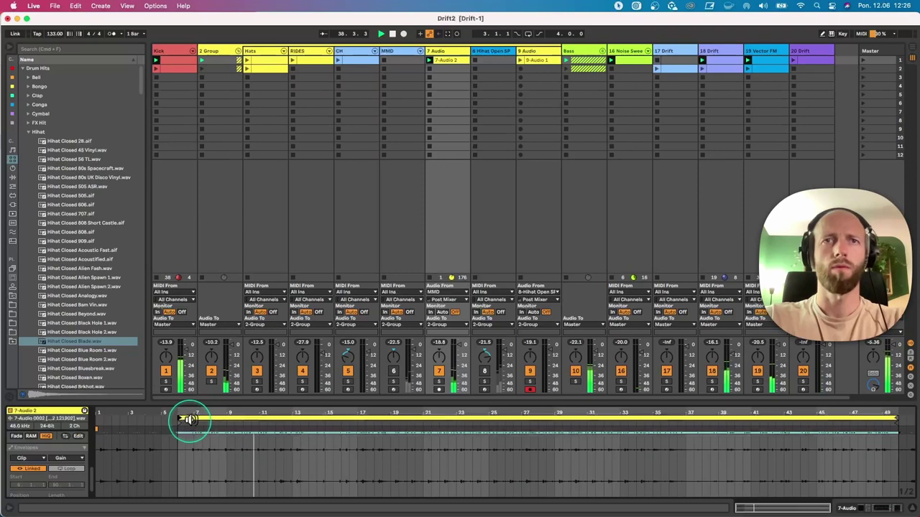
click(431, 276)
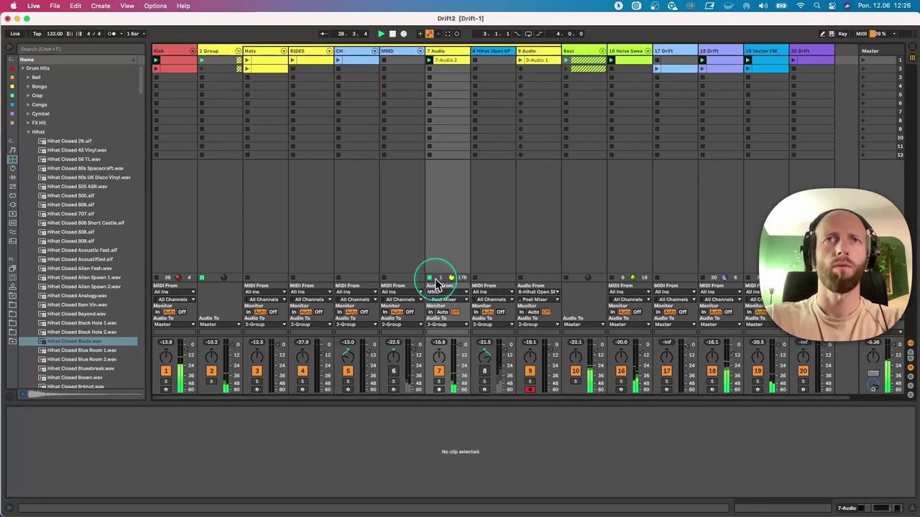